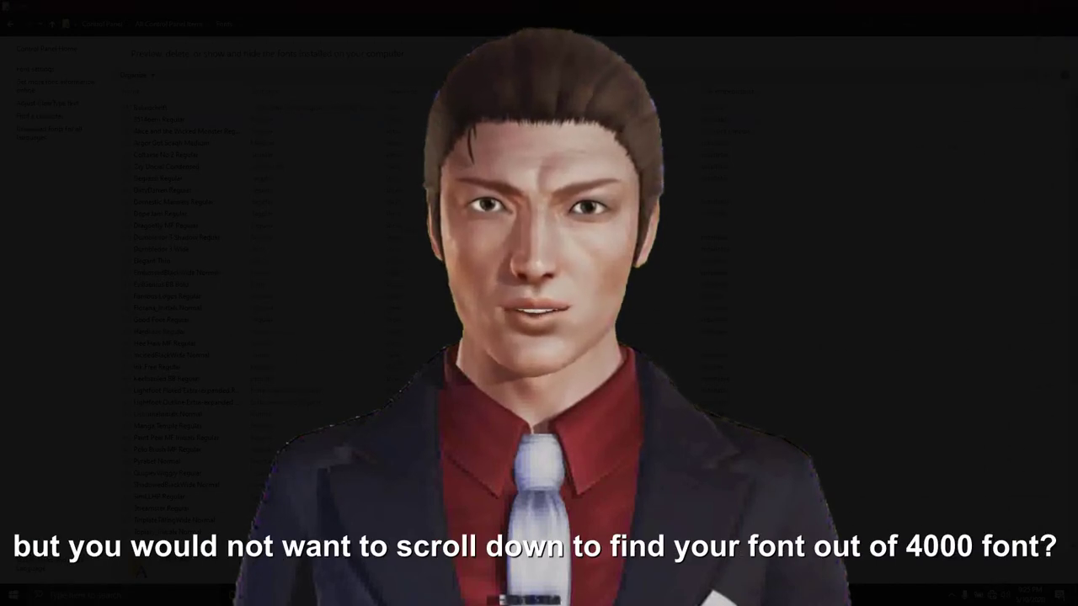
Scroll down through the list of installed fonts.
{"action": "scroll", "coordinate": [590, 320], "scroll_direction": "down", "scroll_amount": 10}
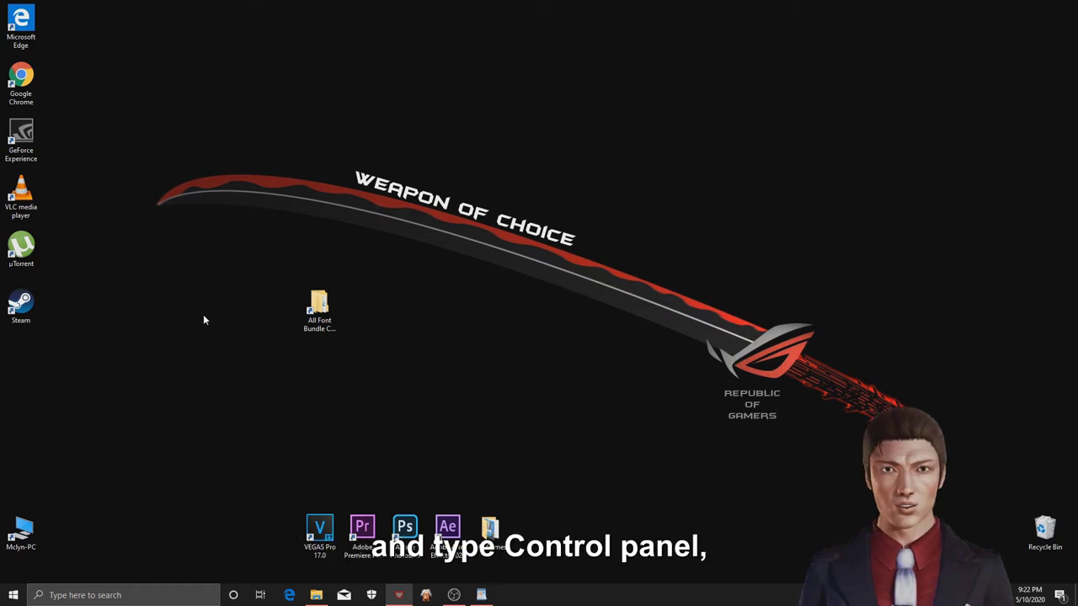
Search for 'control' and open Control Panel.
{"action": "left_click", "coordinate": [117, 595]}
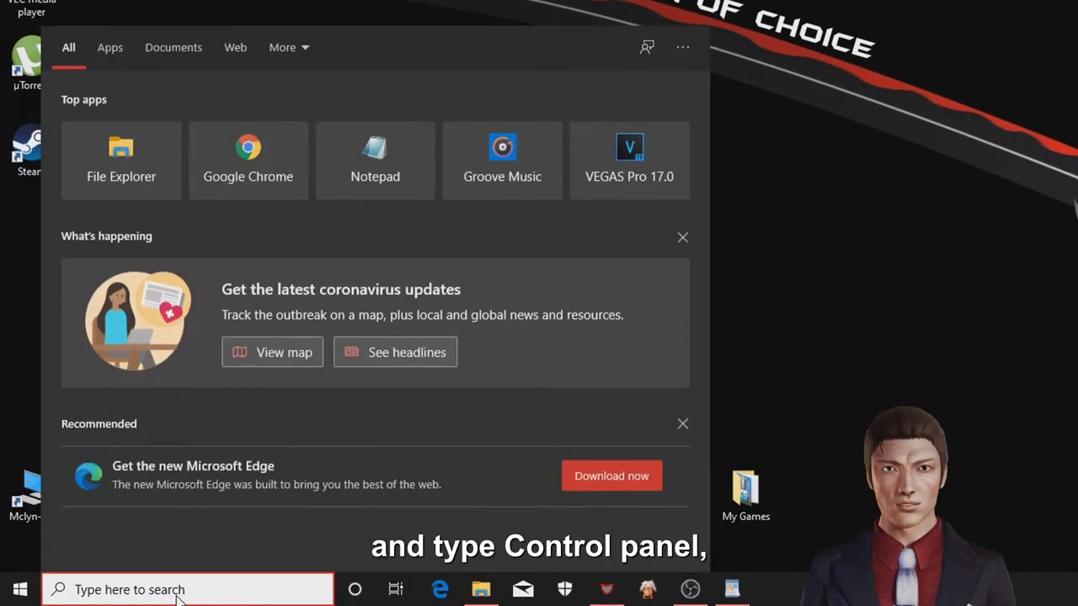
{"action": "type", "text": "control"}
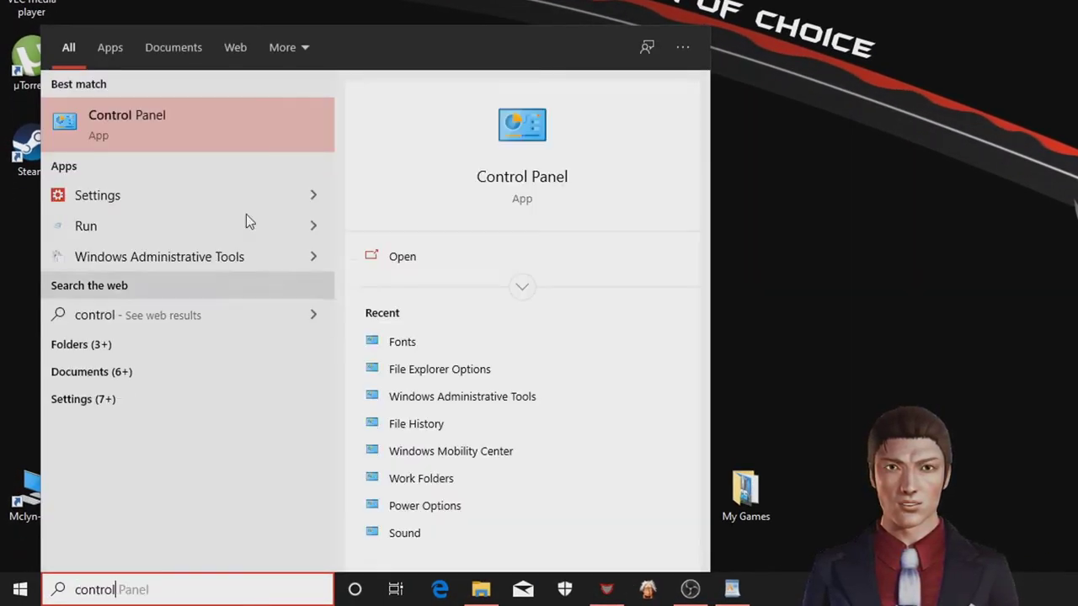
{"action": "left_click", "coordinate": [233, 135]}
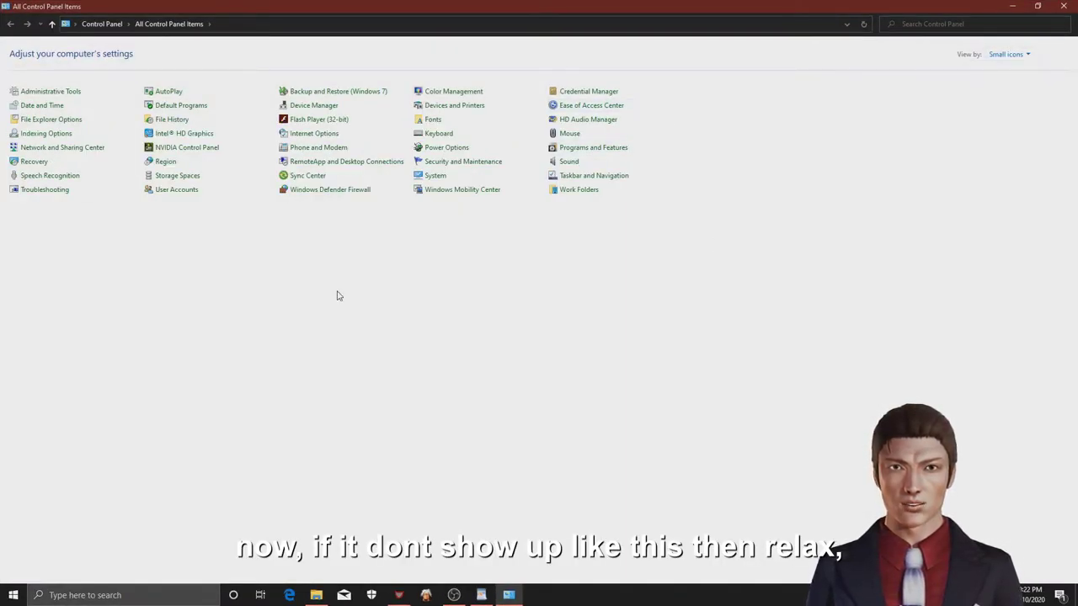
Switch the Control Panel view through Category, Large and Small icons to Large icons, then open Fonts.
{"action": "left_click", "coordinate": [1006, 55]}
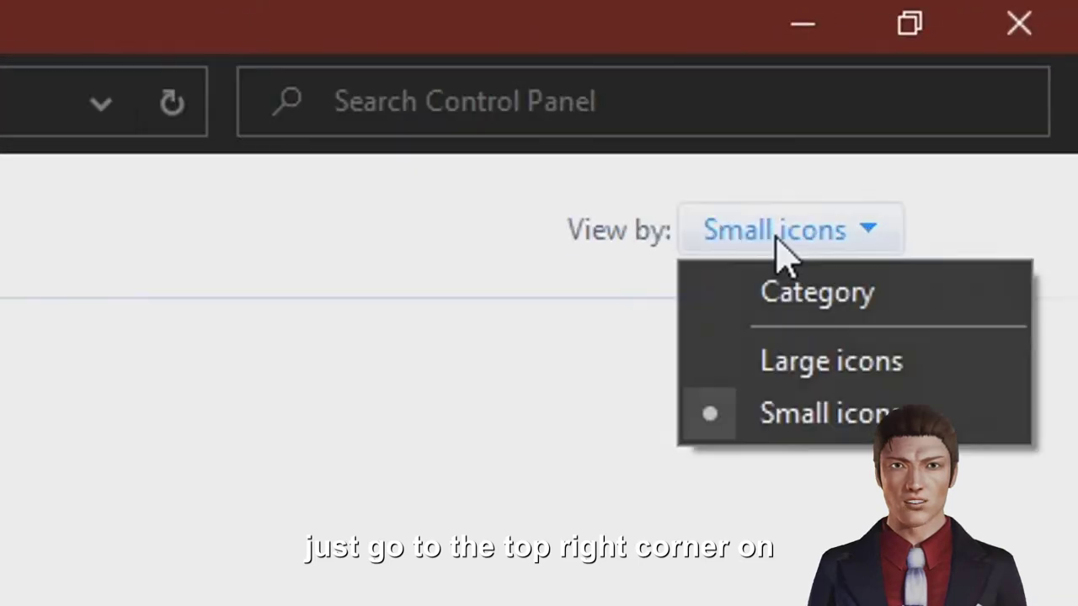
{"action": "left_click", "coordinate": [1002, 71]}
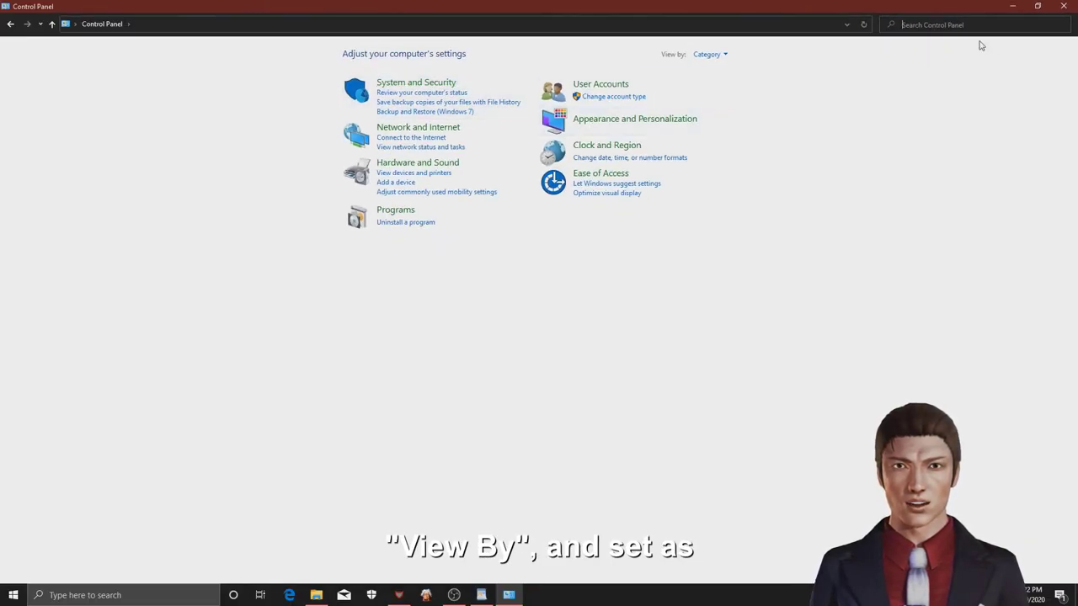
{"action": "left_click", "coordinate": [720, 58]}
{"action": "left_click", "coordinate": [745, 85]}
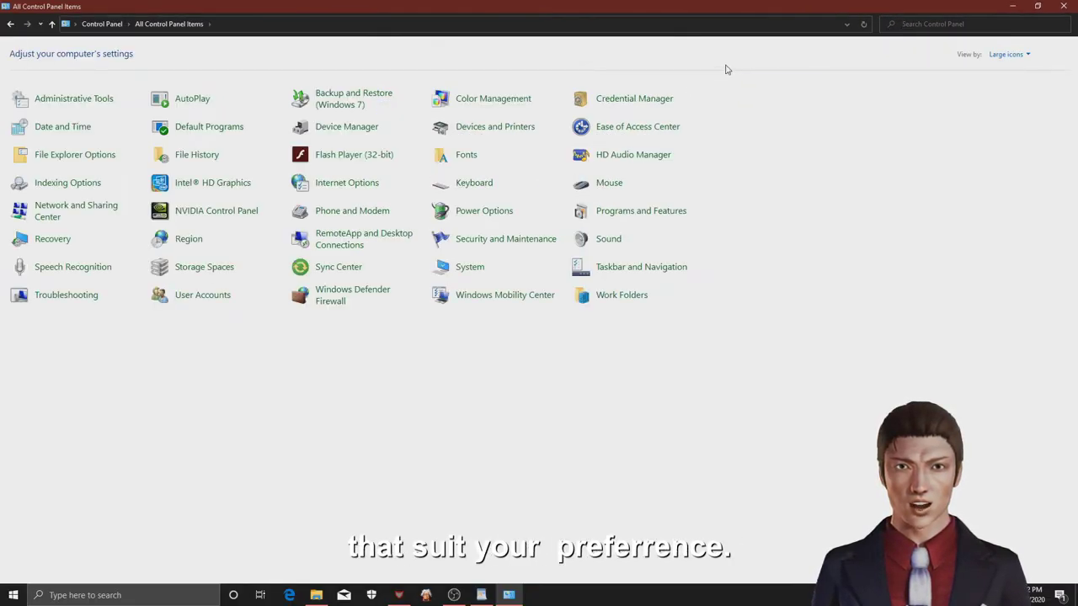
{"action": "left_click", "coordinate": [1009, 54]}
{"action": "left_click", "coordinate": [1005, 100]}
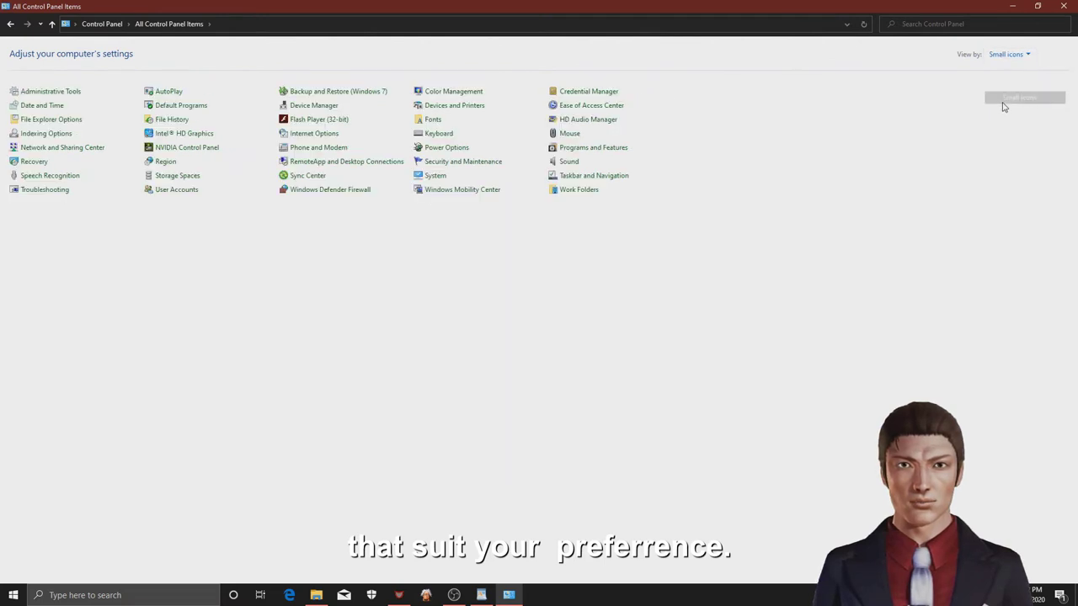
{"action": "left_click", "coordinate": [1007, 54]}
{"action": "left_click", "coordinate": [1010, 85]}
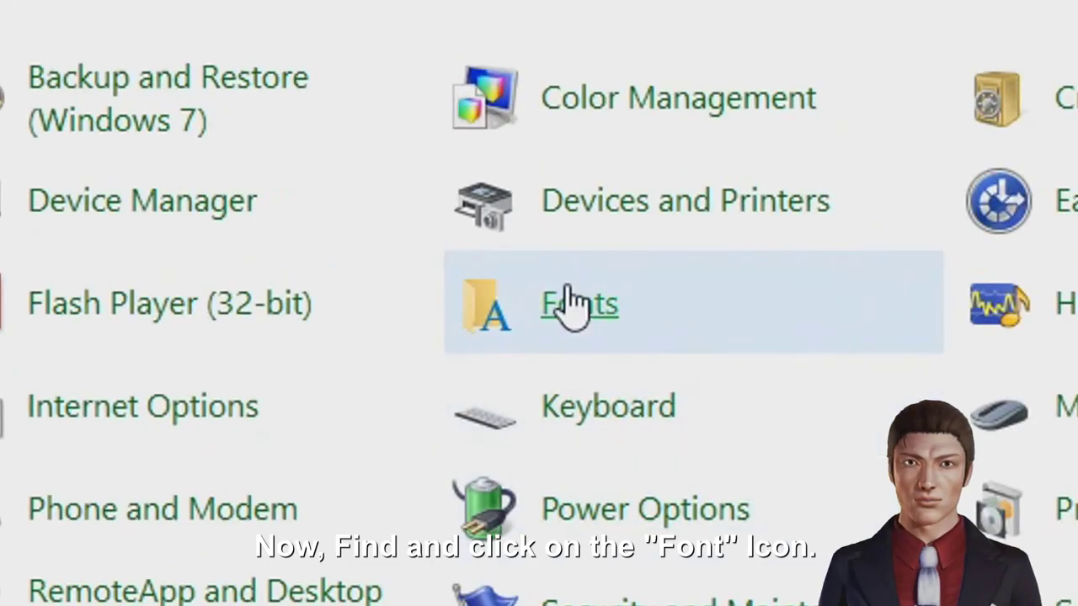
{"action": "left_click", "coordinate": [579, 308]}
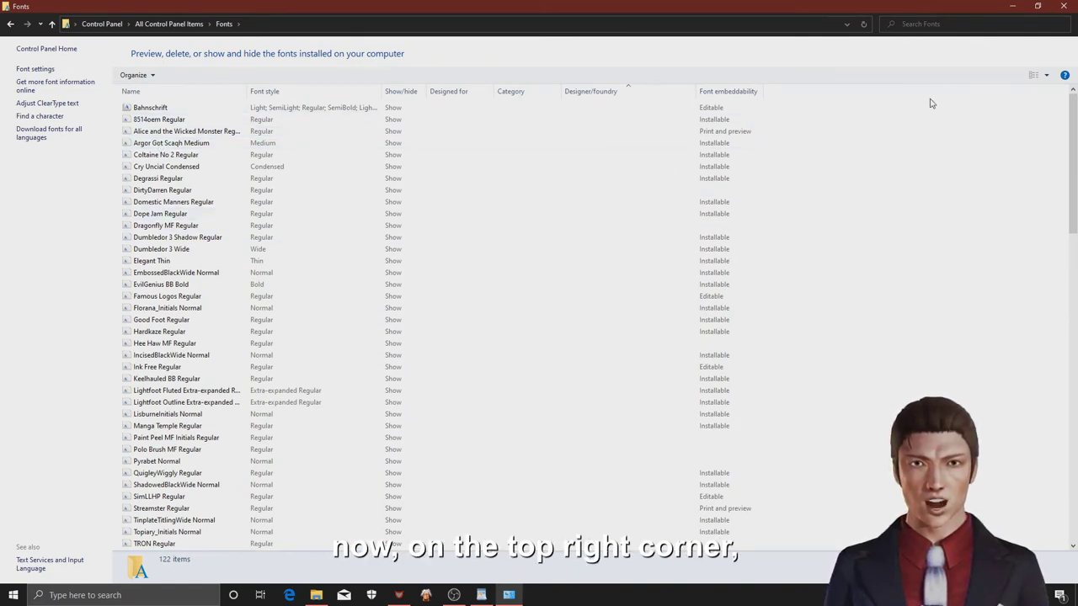
Show the fonts as large preview icons, then change to medium preview icons.
{"action": "left_click", "coordinate": [1036, 80]}
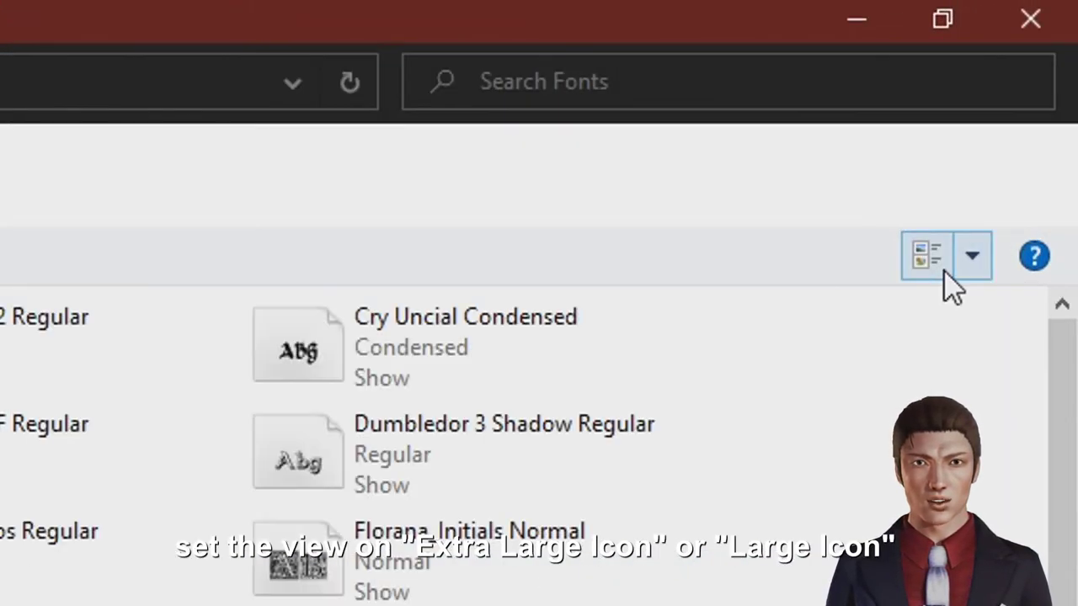
{"action": "left_click", "coordinate": [971, 261]}
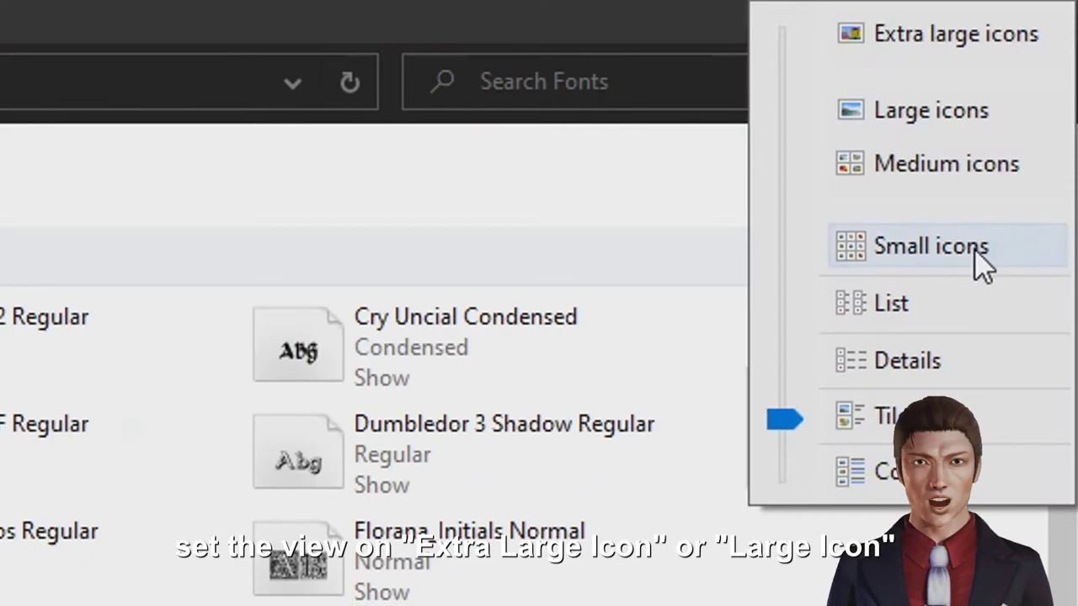
{"action": "left_click", "coordinate": [861, 110]}
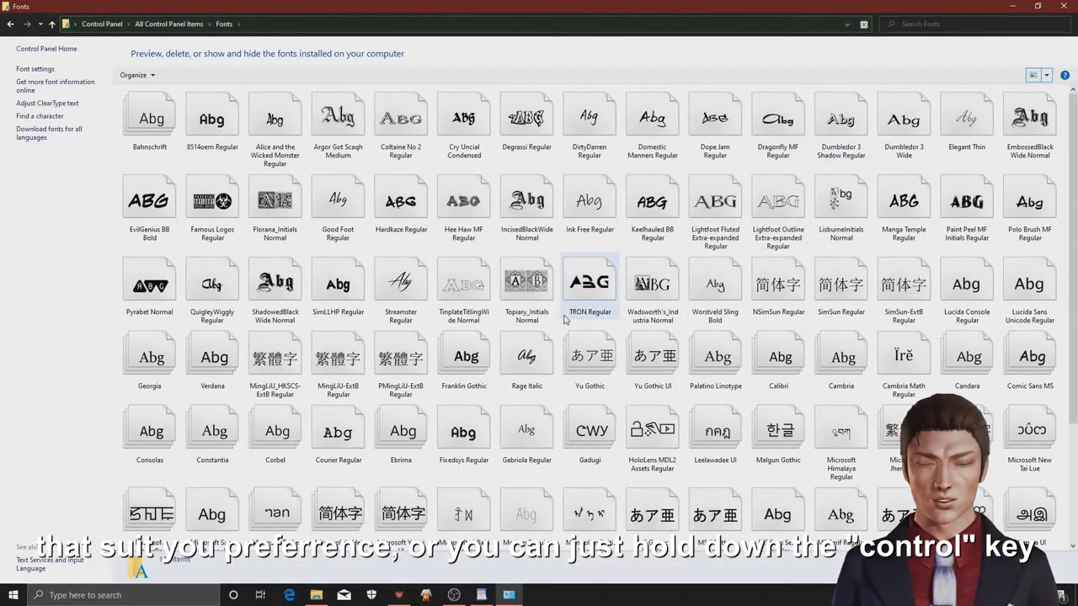
{"action": "scroll", "coordinate": [564, 320], "scroll_direction": "down", "scroll_amount": 2}
{"action": "scroll", "coordinate": [564, 320], "scroll_direction": "up", "scroll_amount": 2}
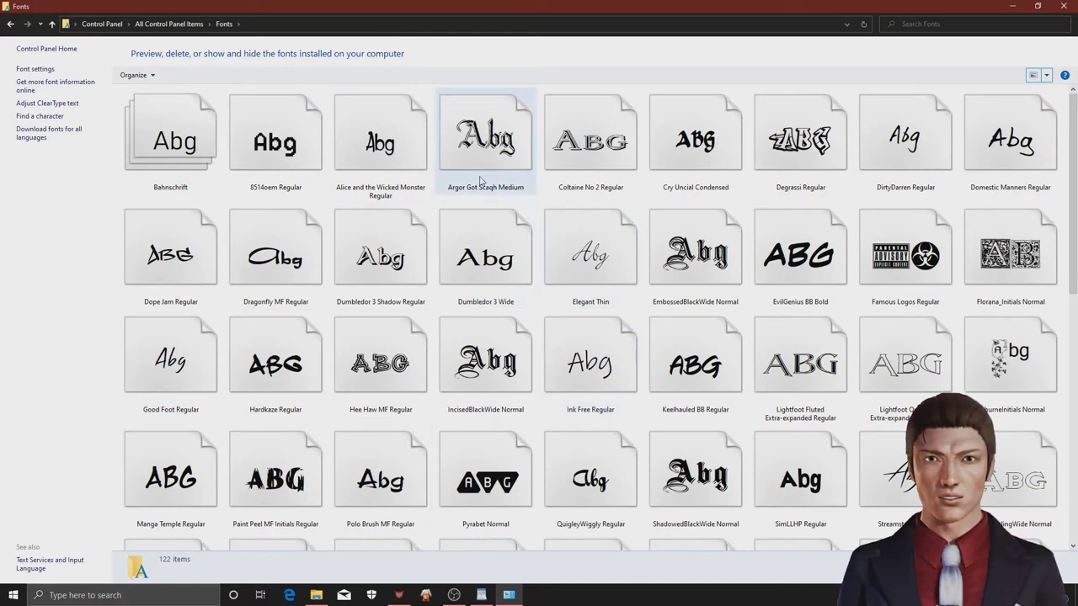
{"action": "left_click", "coordinate": [1046, 77]}
{"action": "left_click", "coordinate": [1037, 94]}
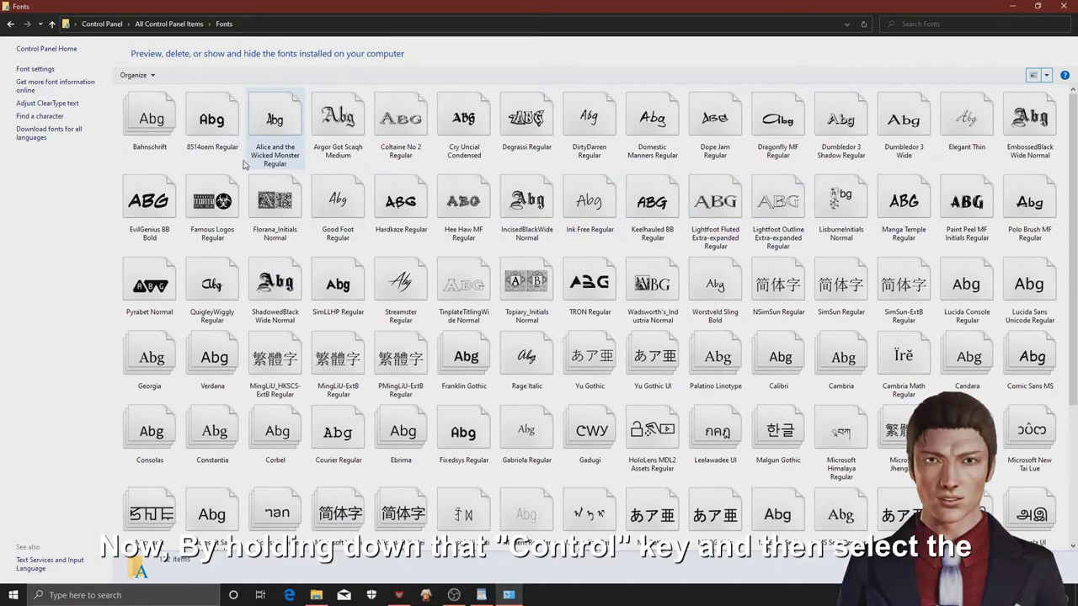
{"action": "left_click", "coordinate": [160, 148]}
{"action": "left_click", "coordinate": [266, 237], "text": "ctrl"}
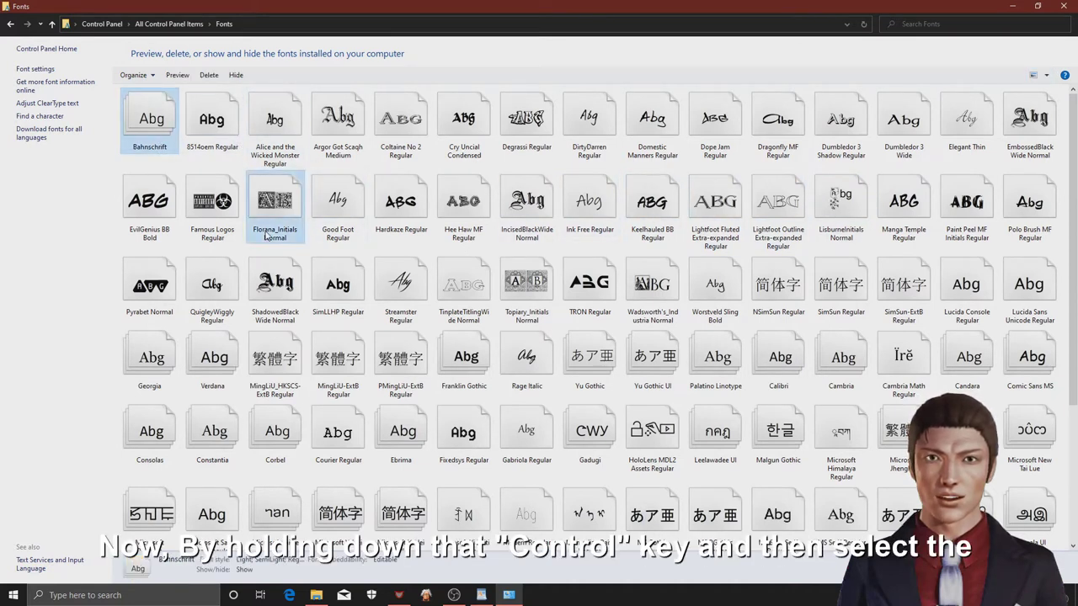
{"action": "left_click", "coordinate": [337, 126], "text": "ctrl"}
{"action": "left_click", "coordinate": [401, 206], "text": "ctrl"}
{"action": "left_click", "coordinate": [401, 362], "text": "ctrl"}
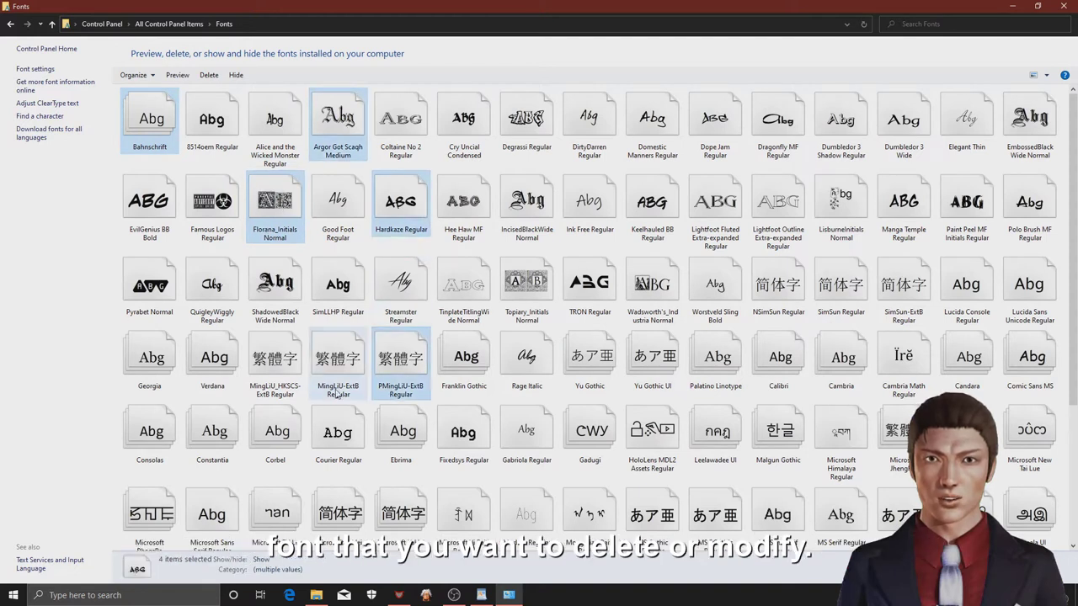
{"action": "left_click", "coordinate": [336, 389], "text": "ctrl"}
{"action": "left_click", "coordinate": [274, 364], "text": "ctrl"}
{"action": "left_click", "coordinate": [613, 369], "text": "ctrl"}
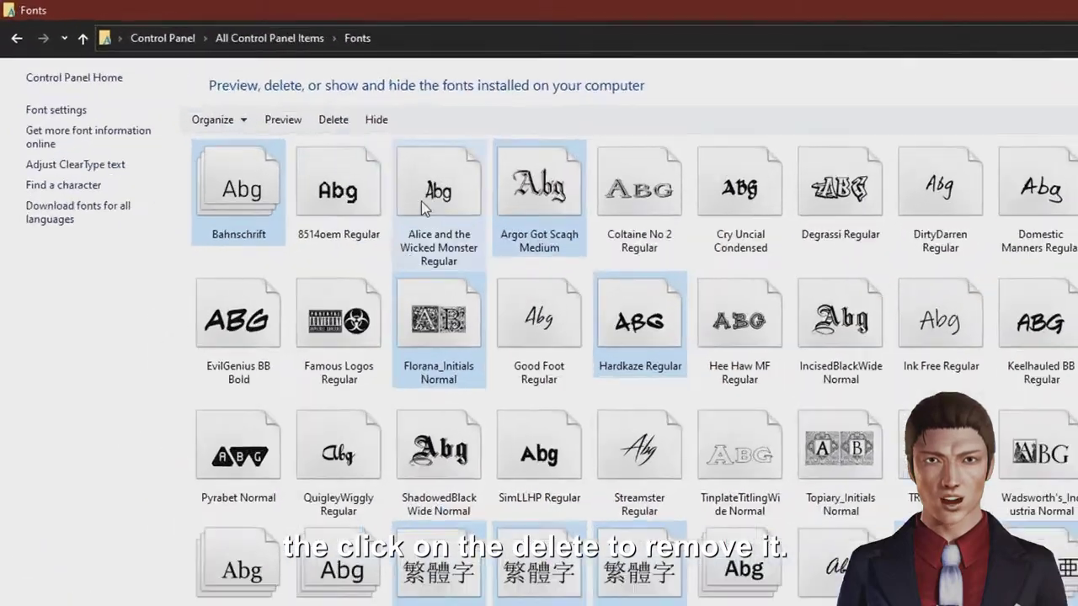
{"action": "left_click", "coordinate": [341, 119]}
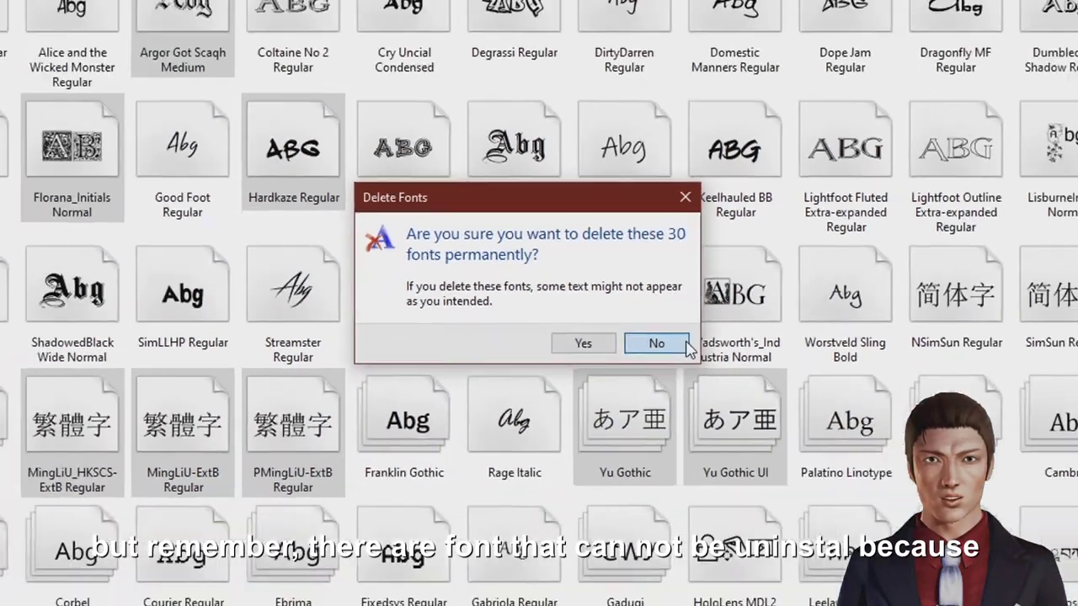
{"action": "left_click", "coordinate": [744, 377]}
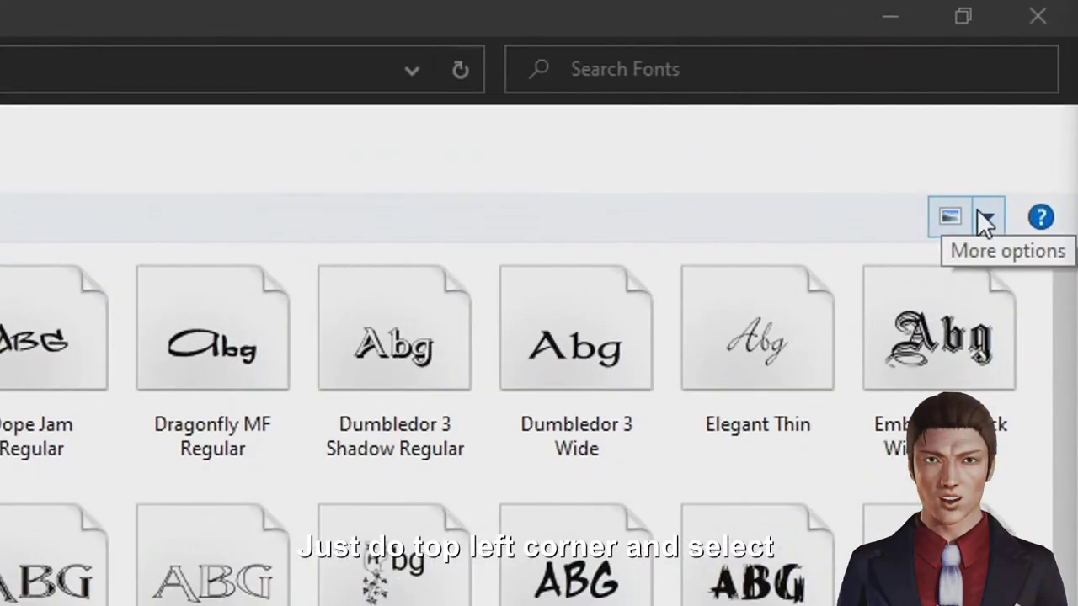
Show the fonts as a detailed list sorted by designer/foundry, then reverse that sort.
{"action": "left_click", "coordinate": [1042, 86]}
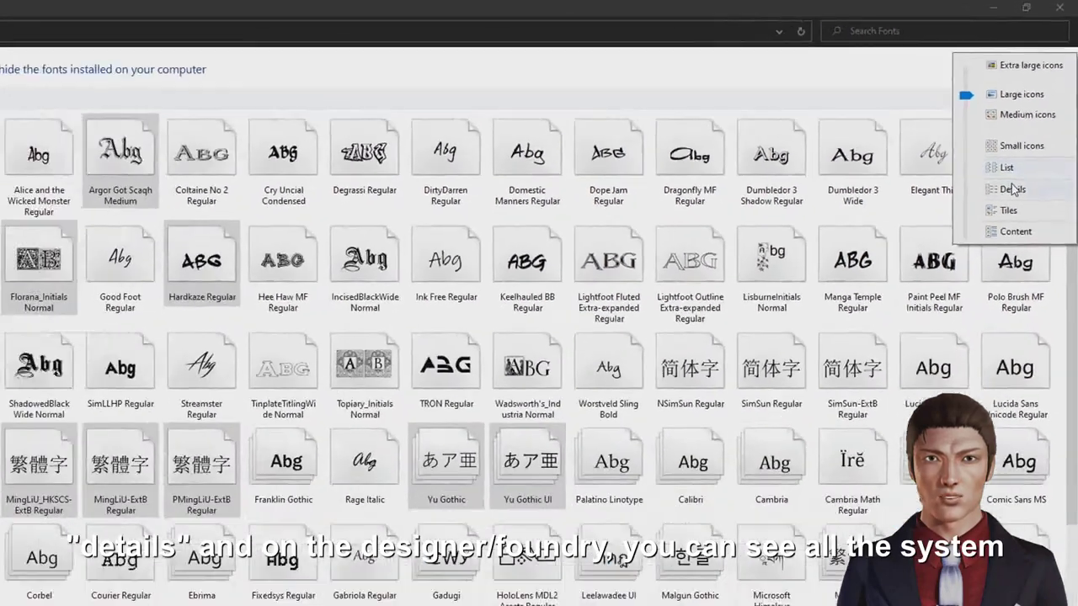
{"action": "left_click", "coordinate": [914, 422]}
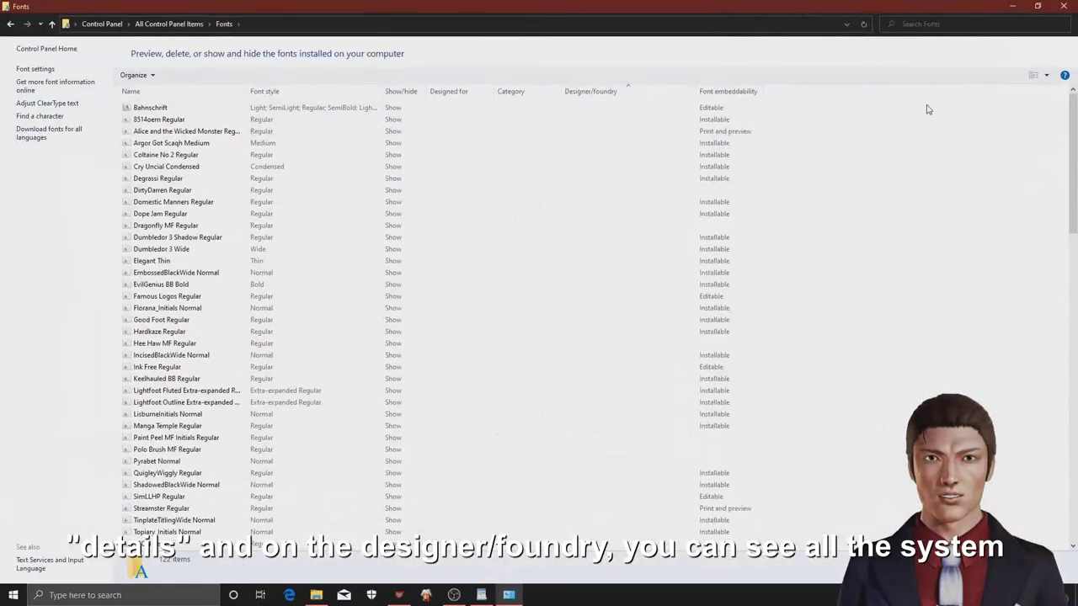
{"action": "left_click", "coordinate": [575, 94]}
{"action": "scroll", "coordinate": [614, 200], "scroll_direction": "down", "scroll_amount": 2}
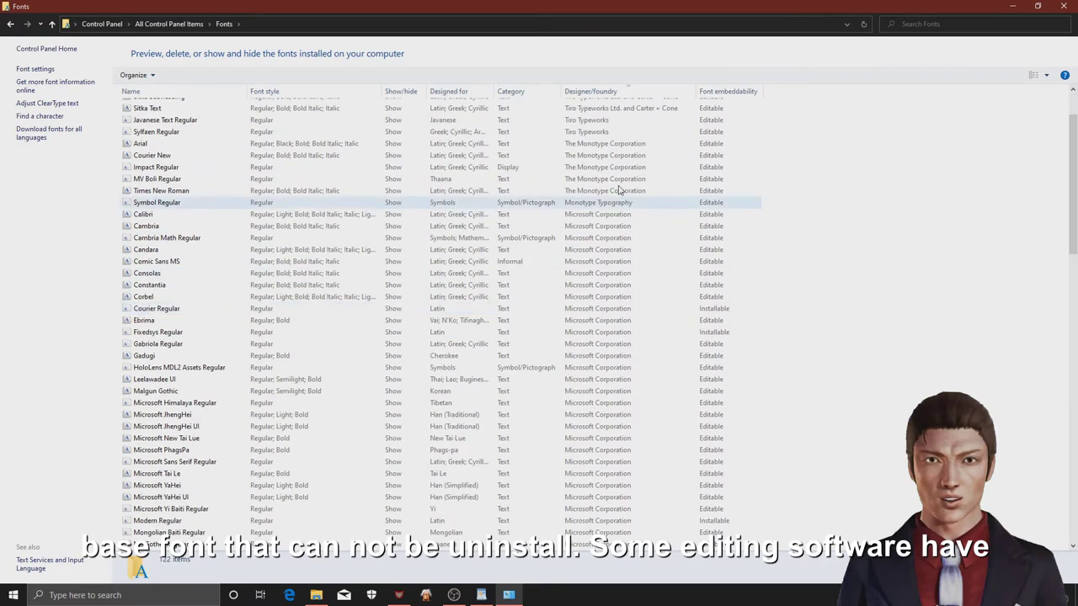
{"action": "scroll", "coordinate": [613, 241], "scroll_direction": "down", "scroll_amount": 9}
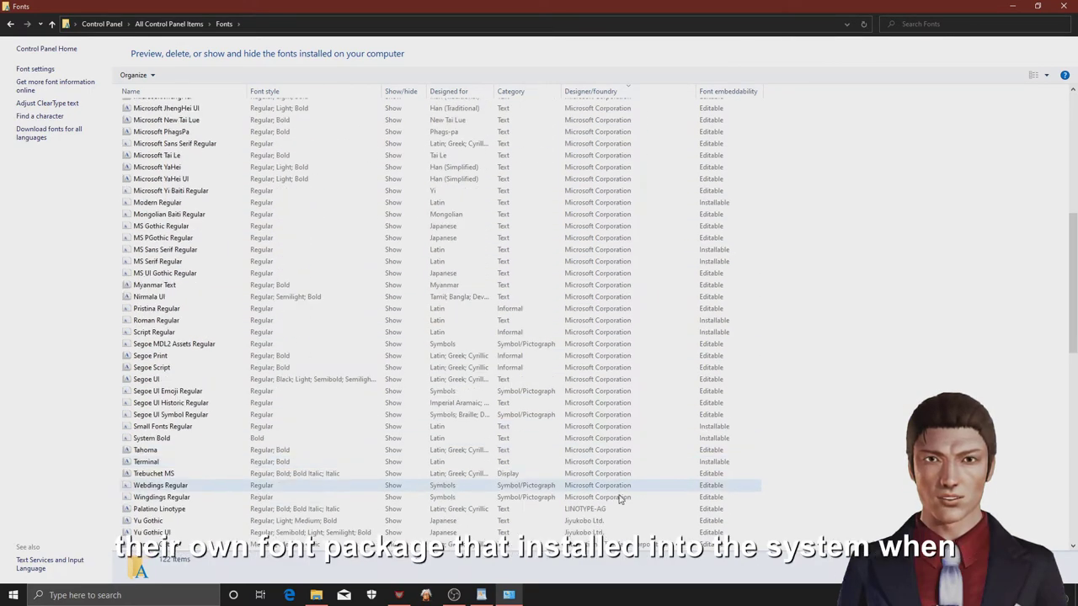
{"action": "scroll", "coordinate": [590, 353], "scroll_direction": "up", "scroll_amount": 5}
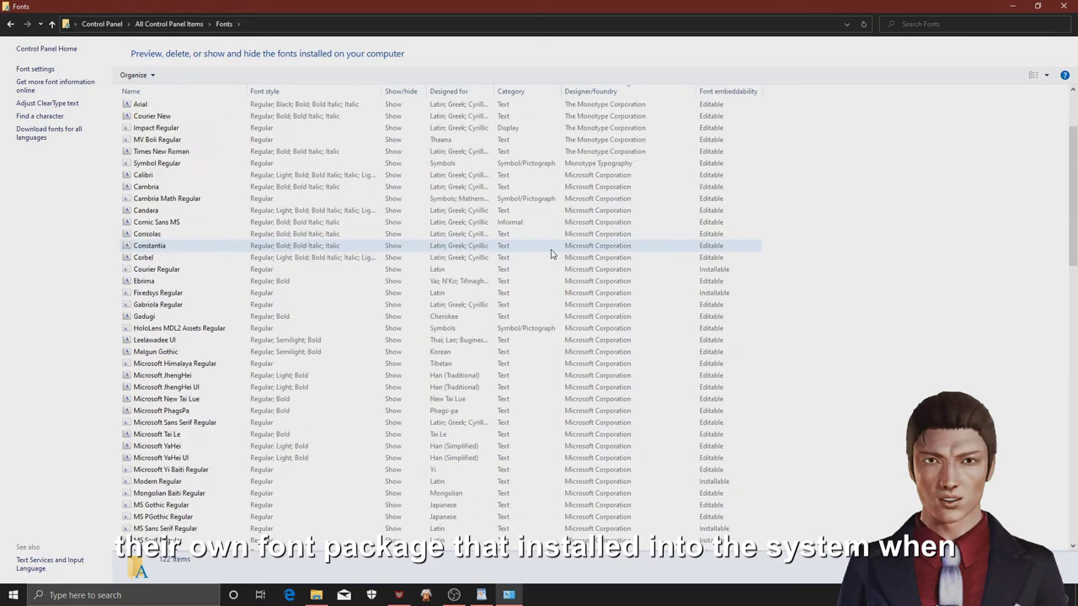
{"action": "scroll", "coordinate": [552, 254], "scroll_direction": "up", "scroll_amount": 6}
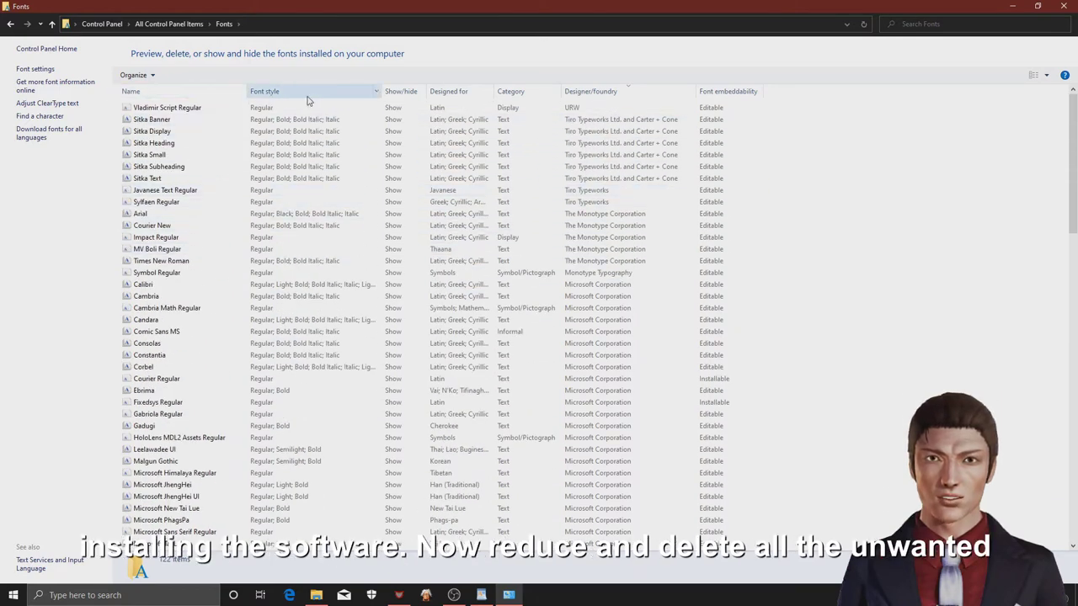
{"action": "left_click", "coordinate": [631, 91]}
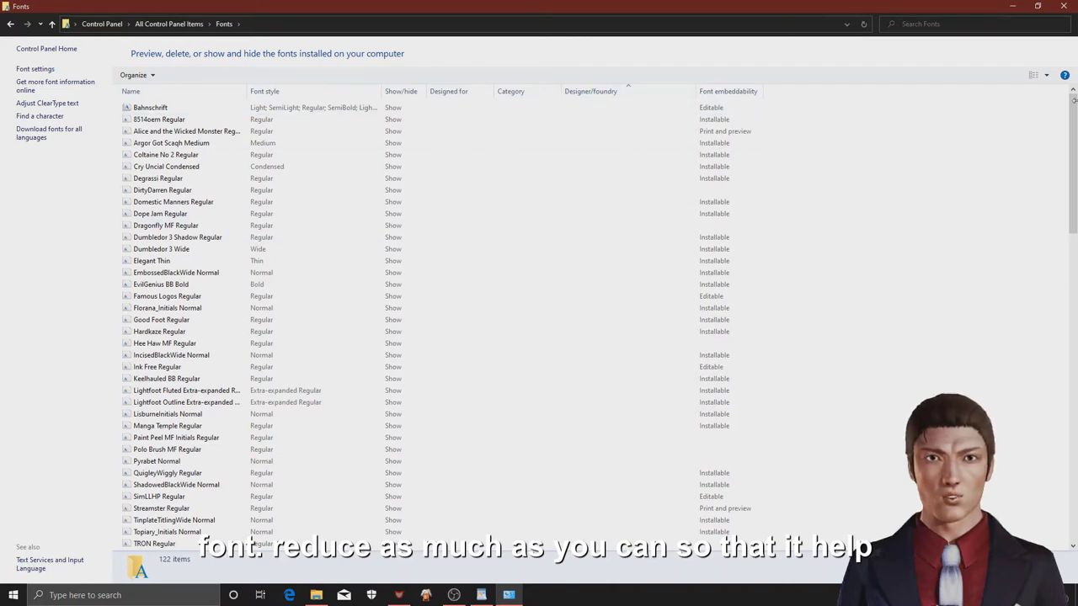
Switch the fonts back to large preview icons and scroll down the list.
{"action": "left_click", "coordinate": [1045, 76]}
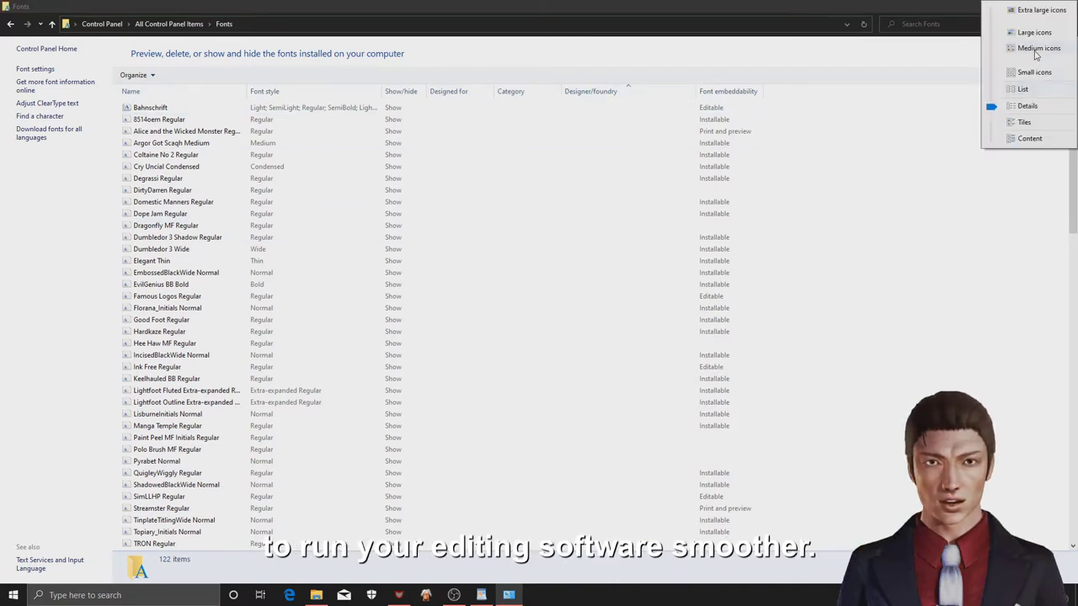
{"action": "left_click", "coordinate": [1034, 33]}
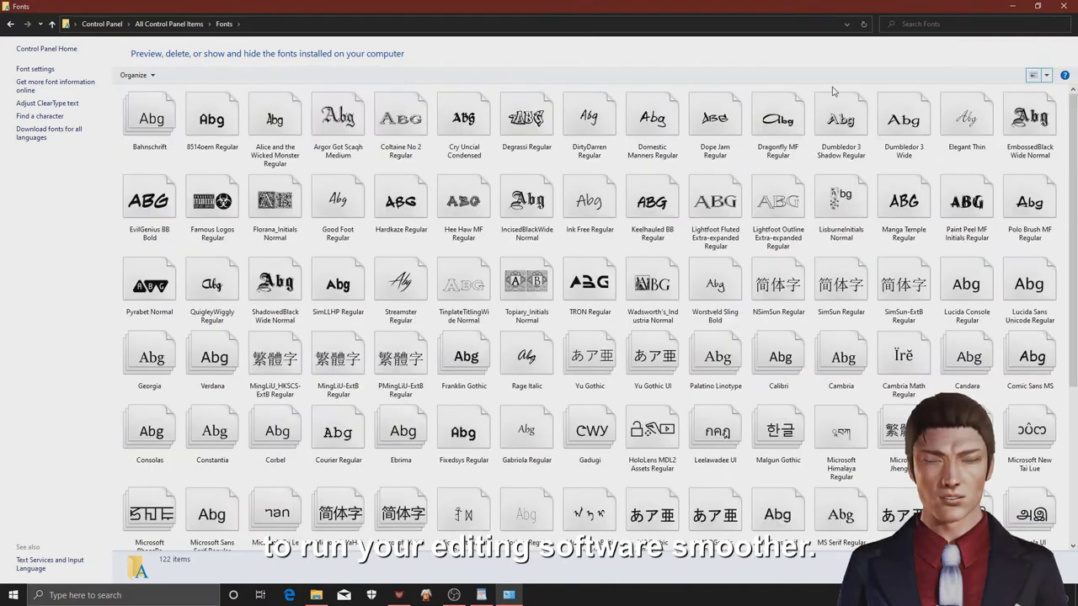
{"action": "scroll", "coordinate": [354, 289], "scroll_direction": "down", "scroll_amount": 3}
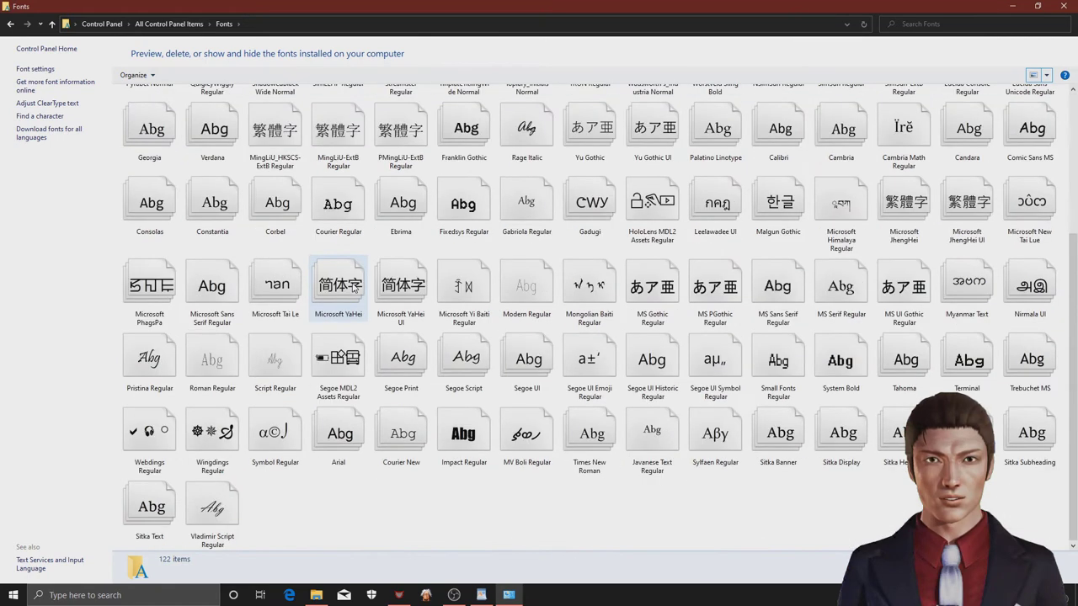
Close the Fonts window, create a desktop folder named 'Font', and select the All Font Bundle Collection shortcut.
{"action": "left_click", "coordinate": [1064, 6]}
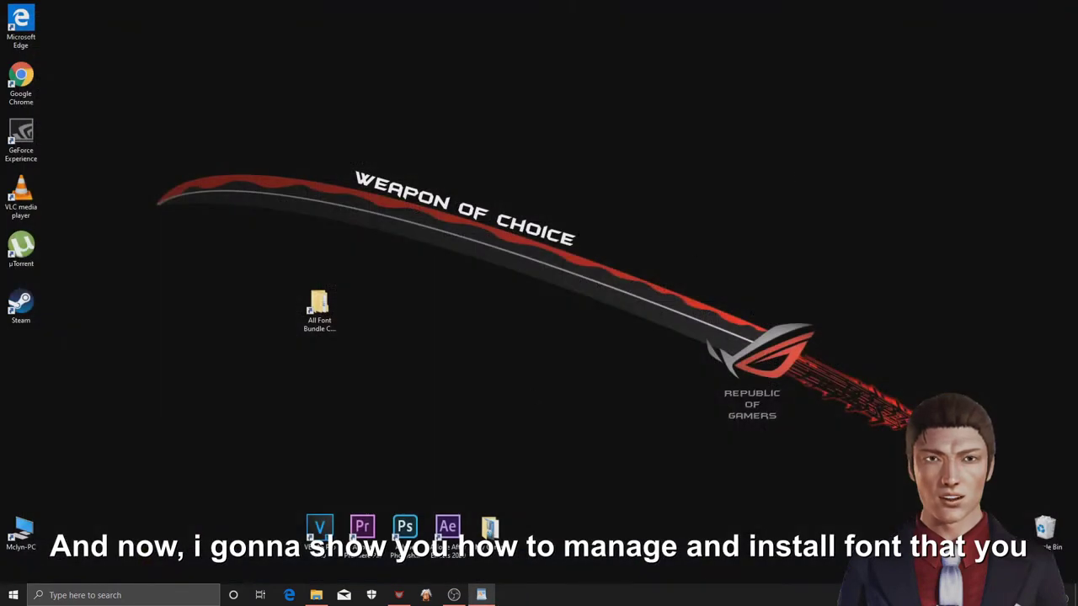
{"action": "right_click", "coordinate": [442, 302]}
{"action": "mouse_move", "coordinate": [499, 435]}
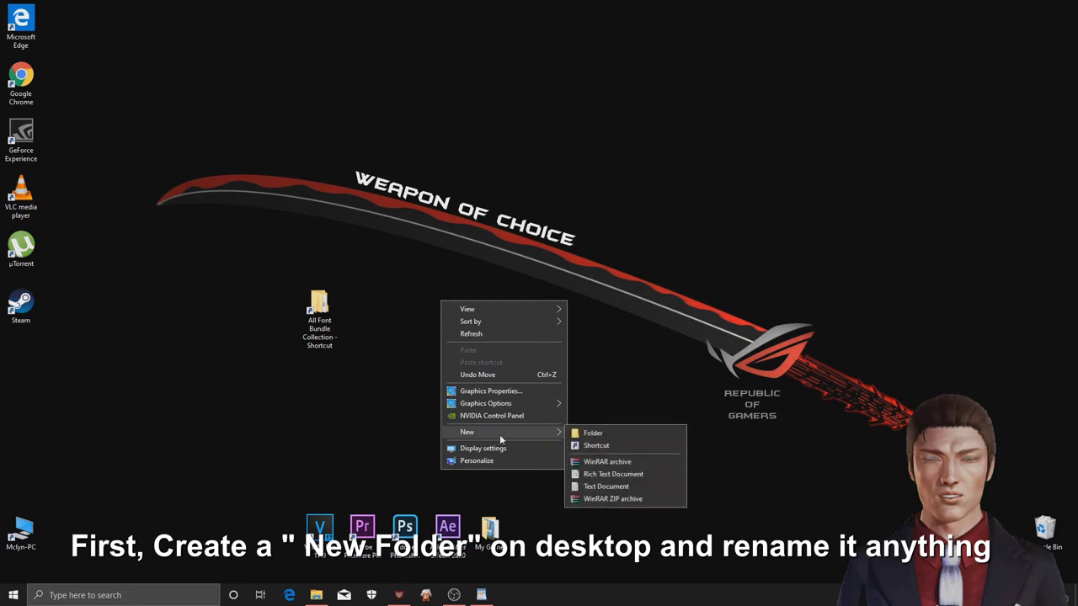
{"action": "left_click", "coordinate": [592, 433]}
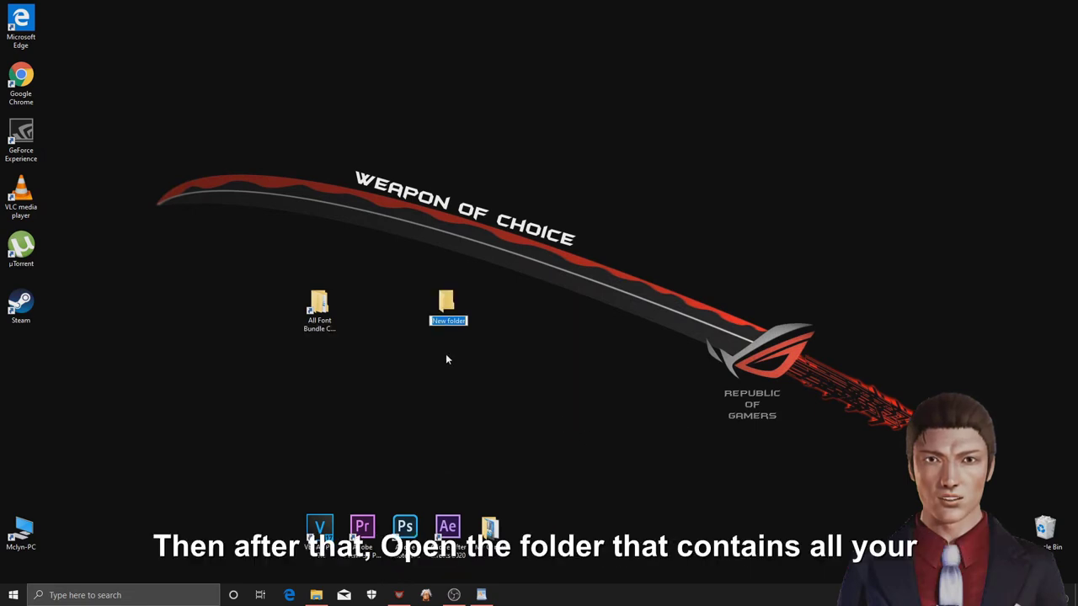
{"action": "type", "text": "Font"}
{"action": "key", "text": "Return"}
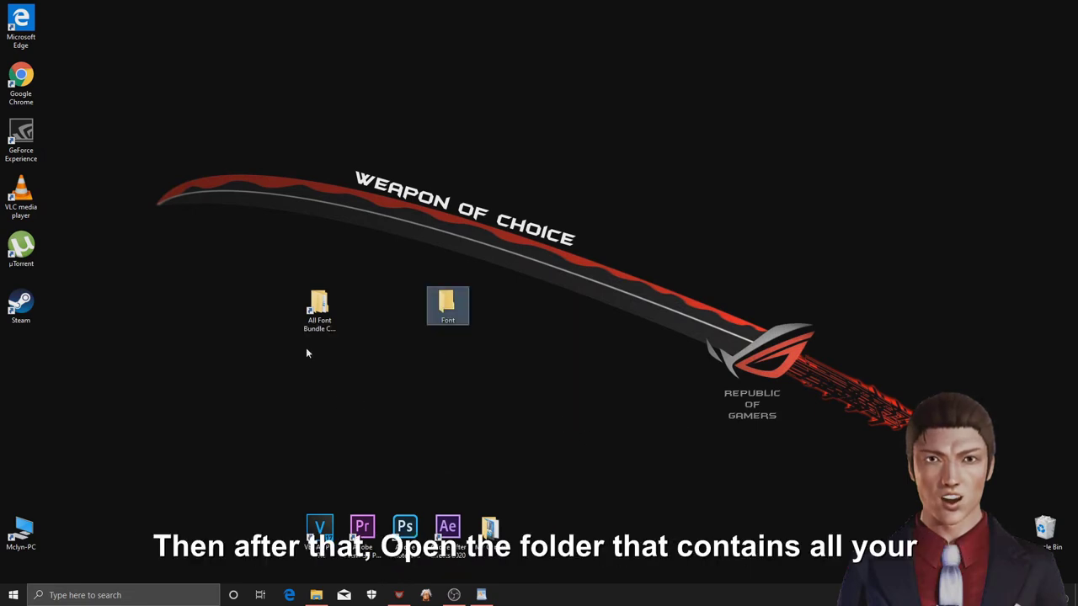
{"action": "left_click", "coordinate": [308, 311]}
Open All Font Bundle Collection > 2300+ Fonts Pack By Webdevtrick.com > Fonts in a maximized window.
{"action": "double_click", "coordinate": [309, 313]}
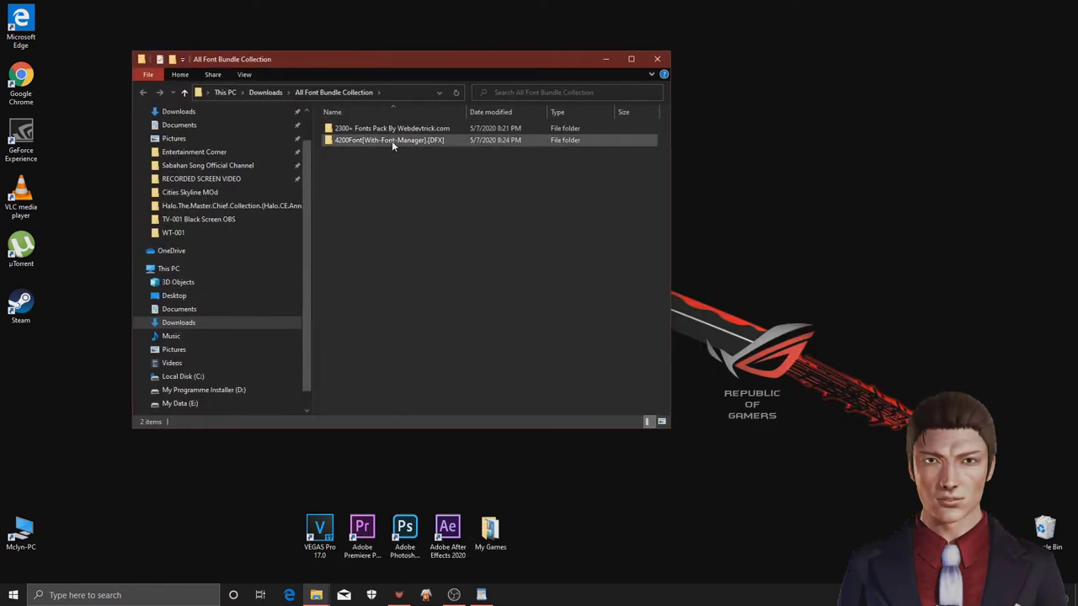
{"action": "double_click", "coordinate": [337, 59]}
{"action": "double_click", "coordinate": [277, 73]}
{"action": "double_click", "coordinate": [277, 72]}
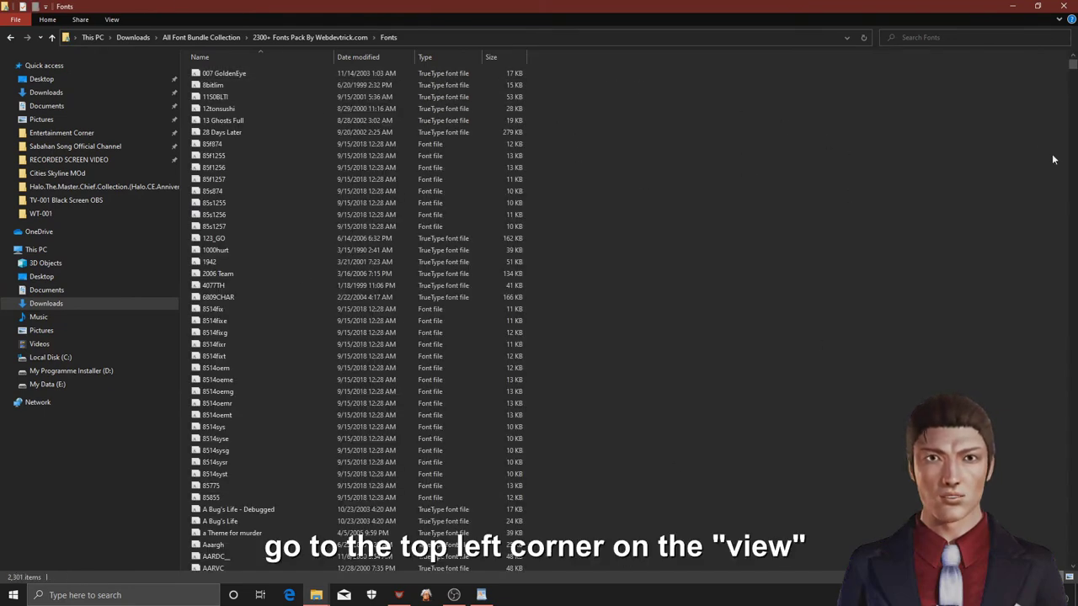
Display the font files as large, then extra large icons.
{"action": "left_click", "coordinate": [112, 20]}
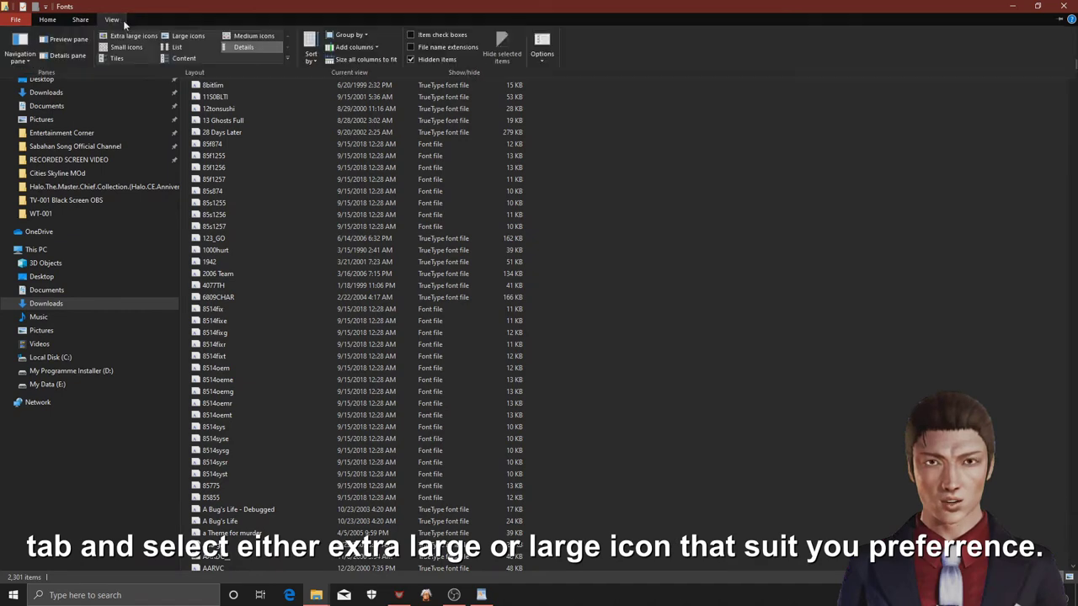
{"action": "left_click", "coordinate": [177, 37]}
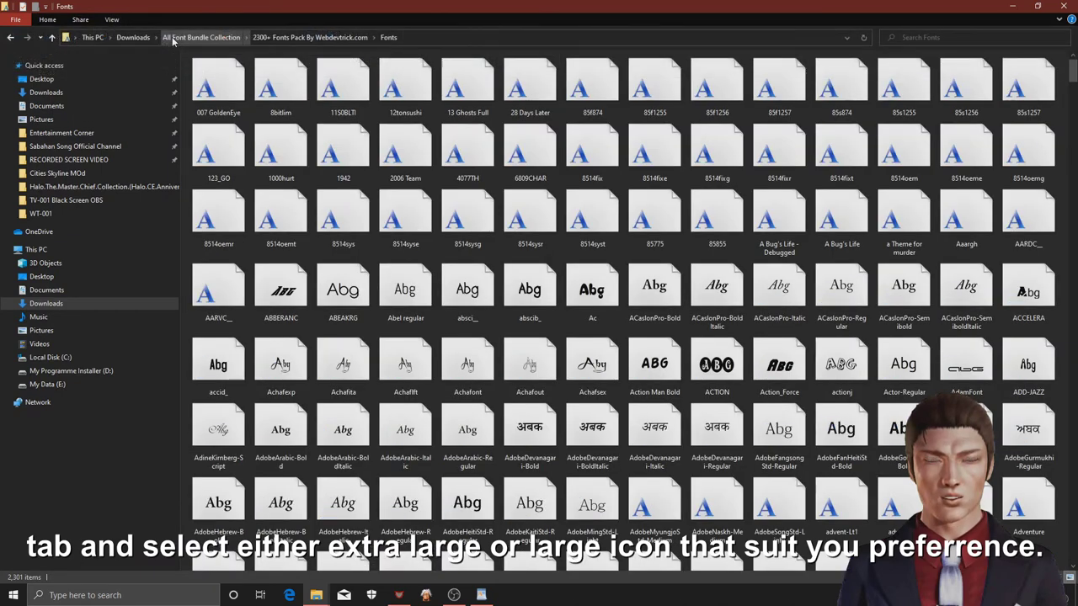
{"action": "left_click", "coordinate": [112, 19]}
{"action": "left_click", "coordinate": [124, 35]}
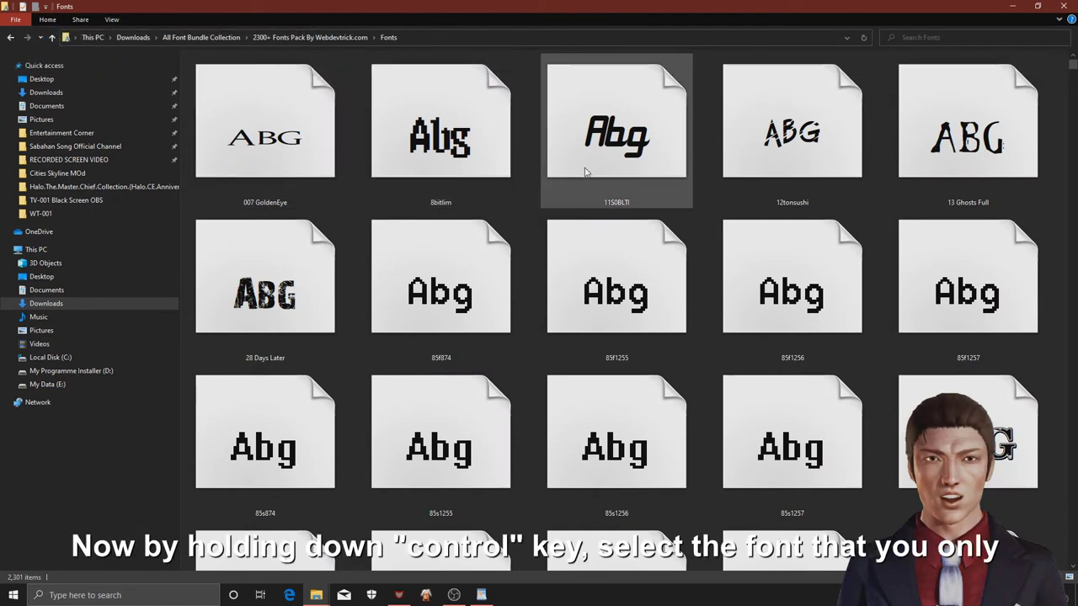
Copy ANUNEDW, ANVIL, ANTQUAB and Anita semi square with the other chosen fonts into the desktop Font folder.
{"action": "scroll", "coordinate": [590, 172], "scroll_direction": "down", "scroll_amount": 10}
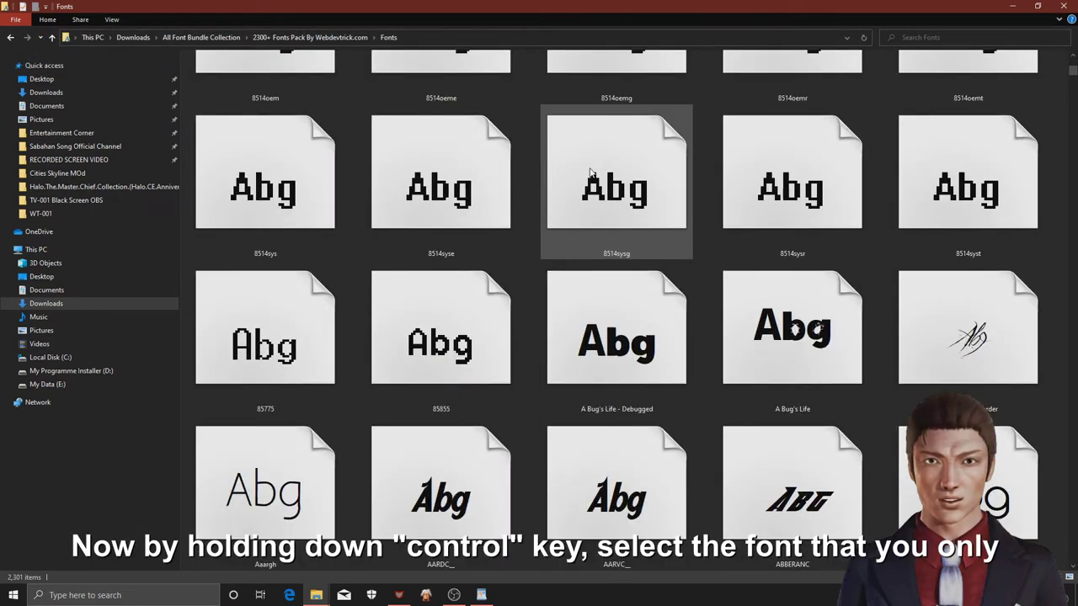
{"action": "scroll", "coordinate": [590, 172], "scroll_direction": "down", "scroll_amount": 5}
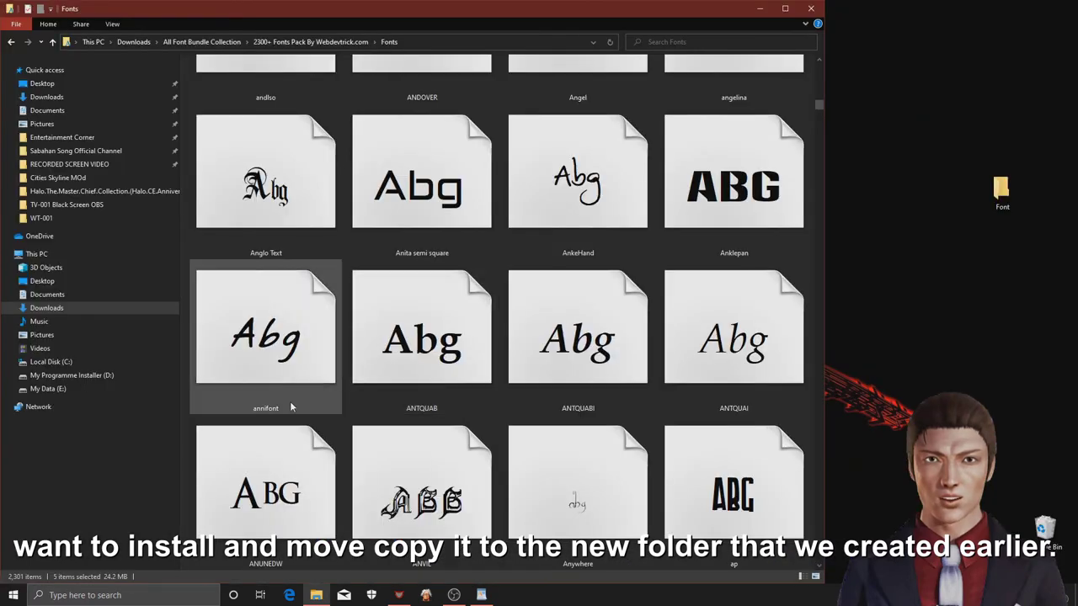
{"action": "left_click", "coordinate": [320, 478], "text": "ctrl"}
{"action": "left_click", "coordinate": [396, 478], "text": "ctrl"}
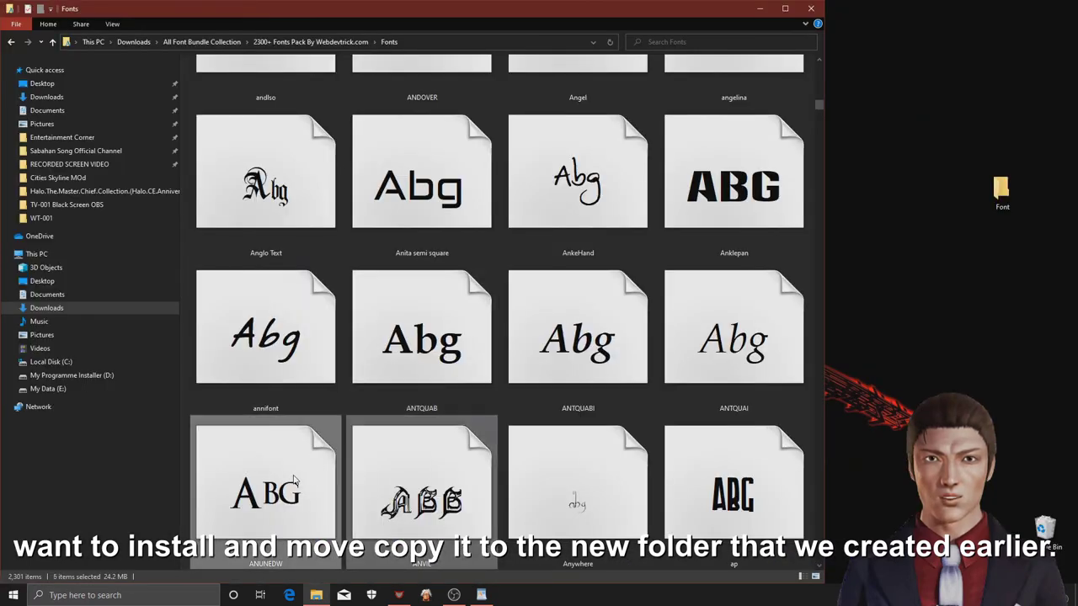
{"action": "left_click", "coordinate": [417, 340], "text": "ctrl"}
{"action": "left_click", "coordinate": [450, 210], "text": "ctrl"}
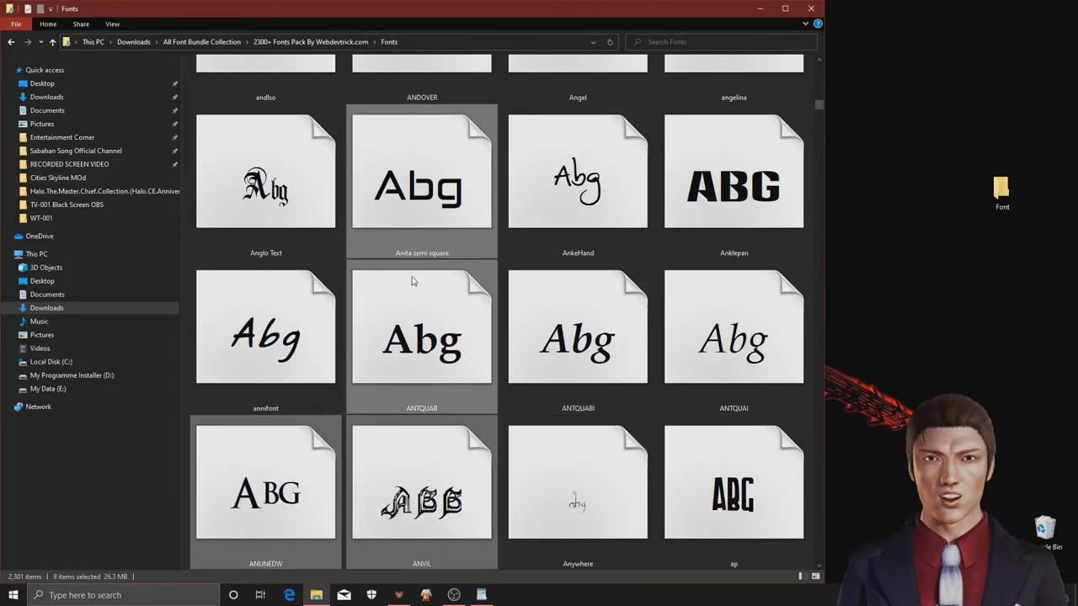
{"action": "left_click_drag", "start_coordinate": [546, 304], "coordinate": [1010, 165]}
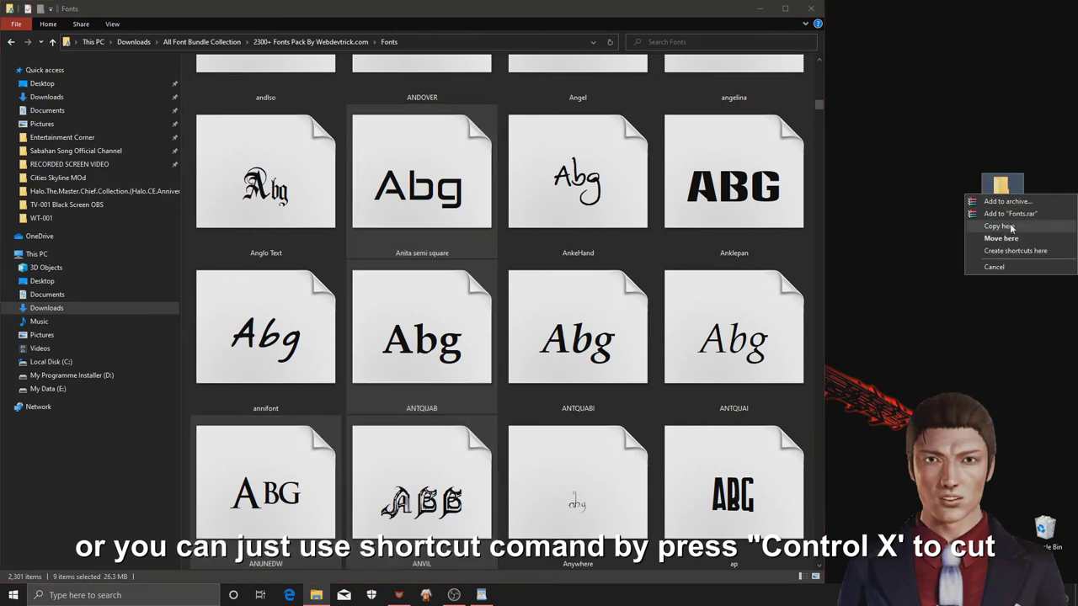
{"action": "left_click", "coordinate": [1002, 221]}
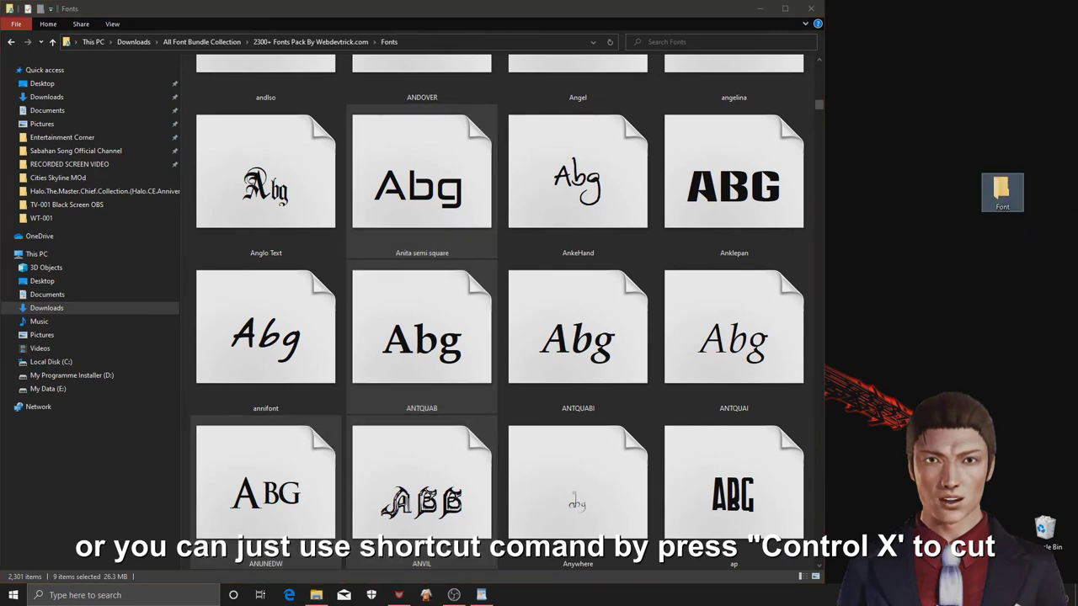
Install all nine font files from the desktop Font folder.
{"action": "double_click", "coordinate": [1002, 194]}
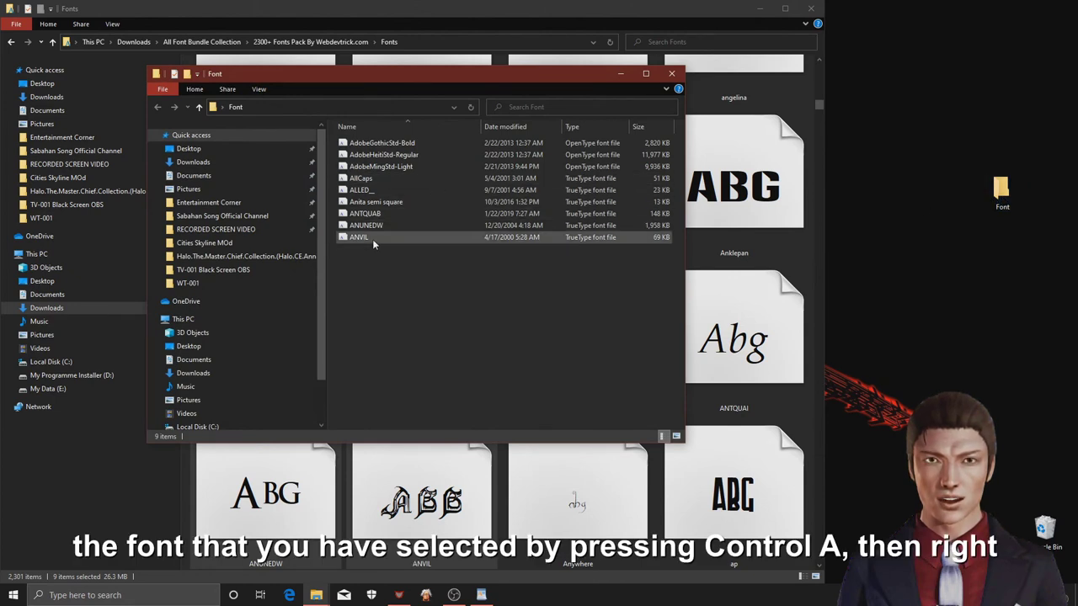
{"action": "key", "text": "ctrl+a"}
{"action": "right_click", "coordinate": [449, 154]}
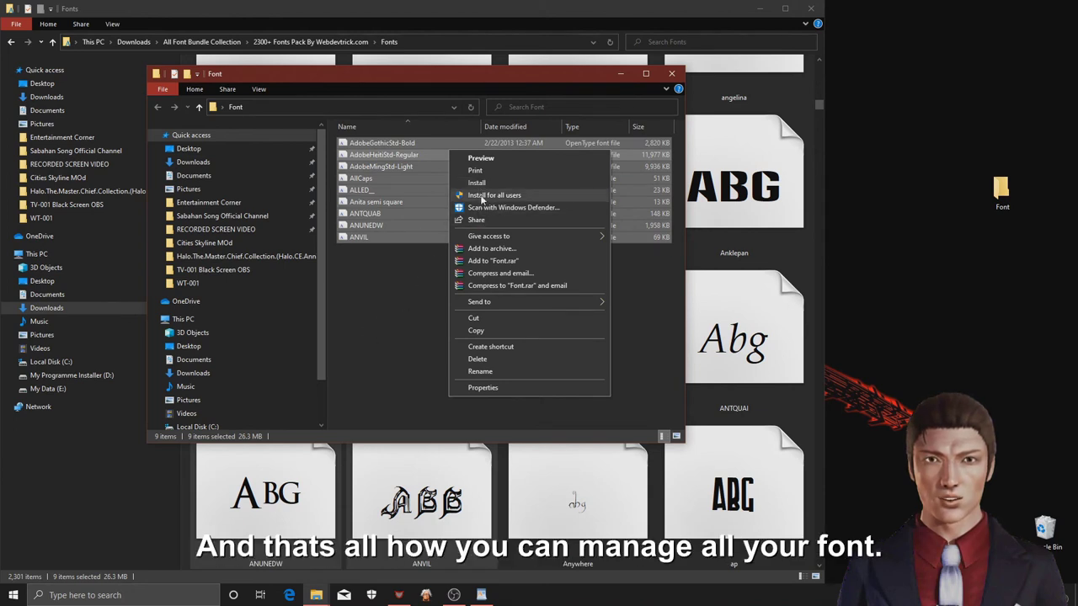
{"action": "left_click", "coordinate": [477, 182]}
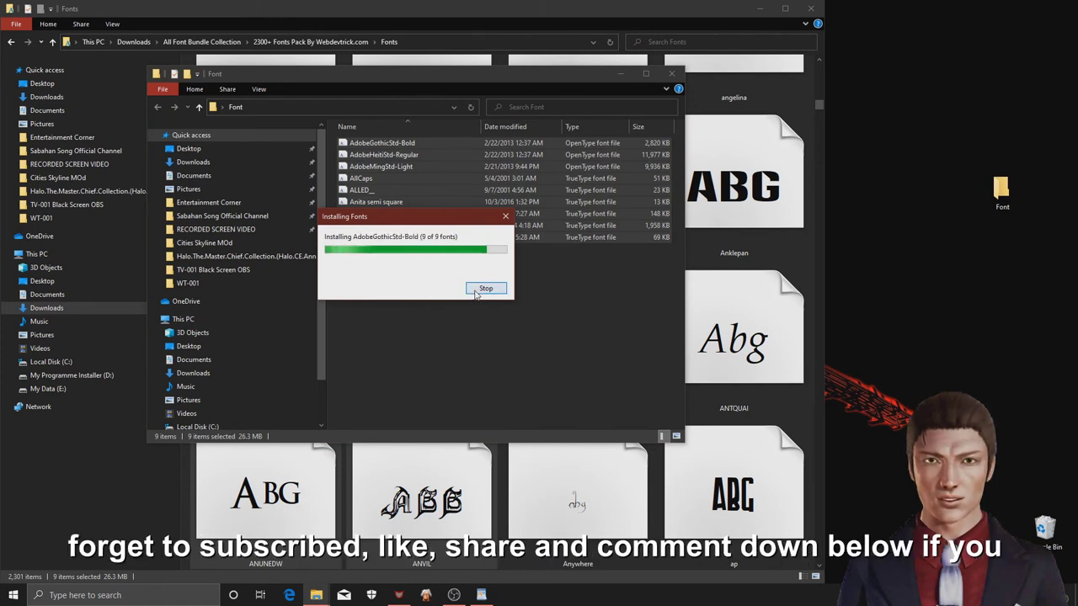
Close the Font folder and Fonts Explorer windows.
{"action": "right_click", "coordinate": [448, 154]}
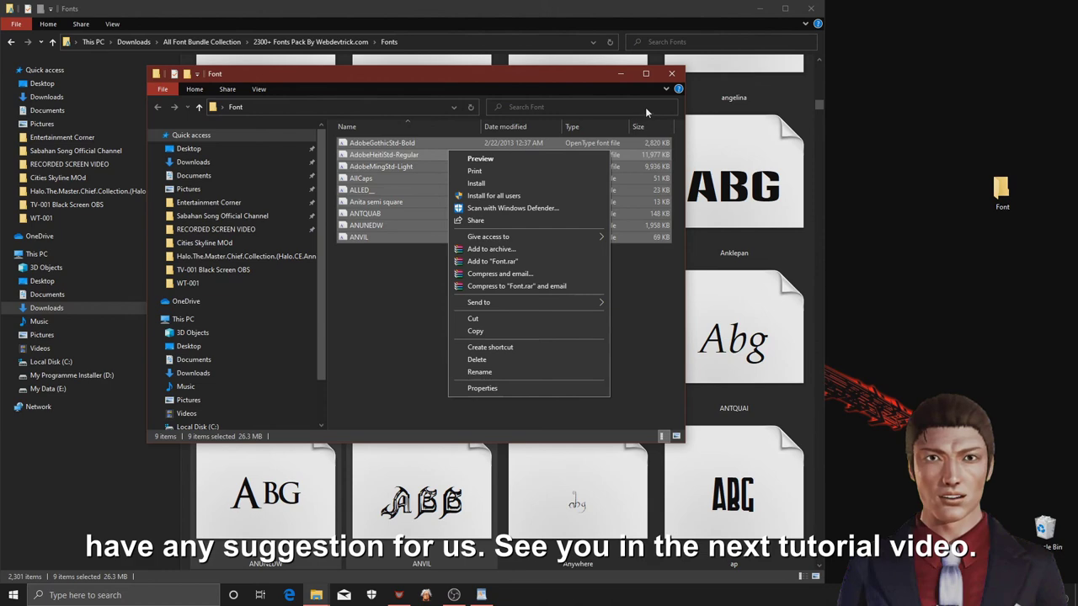
{"action": "left_click", "coordinate": [671, 74]}
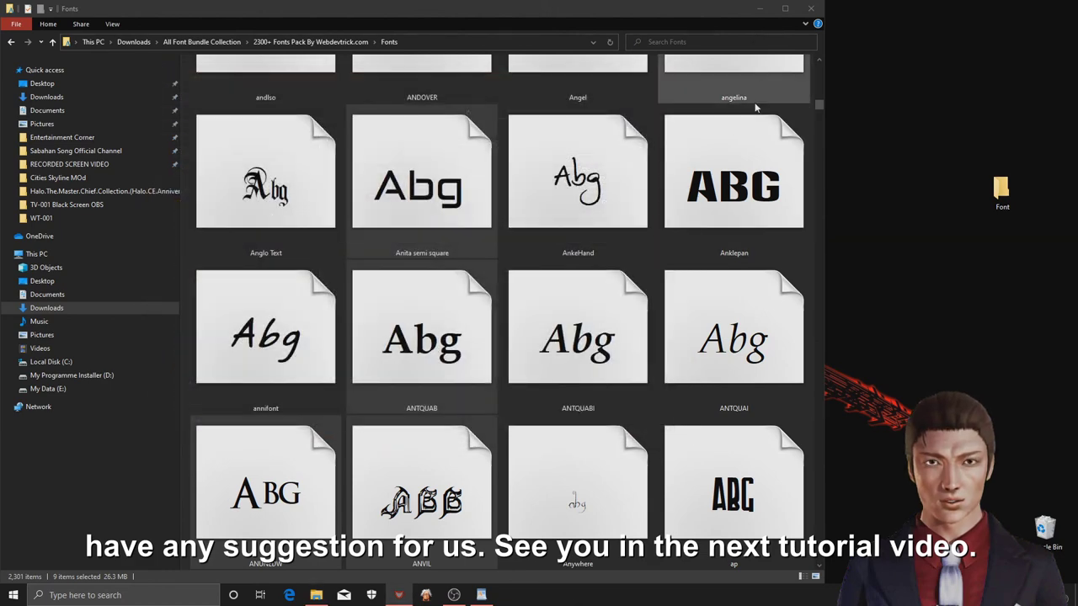
{"action": "left_click", "coordinate": [811, 8]}
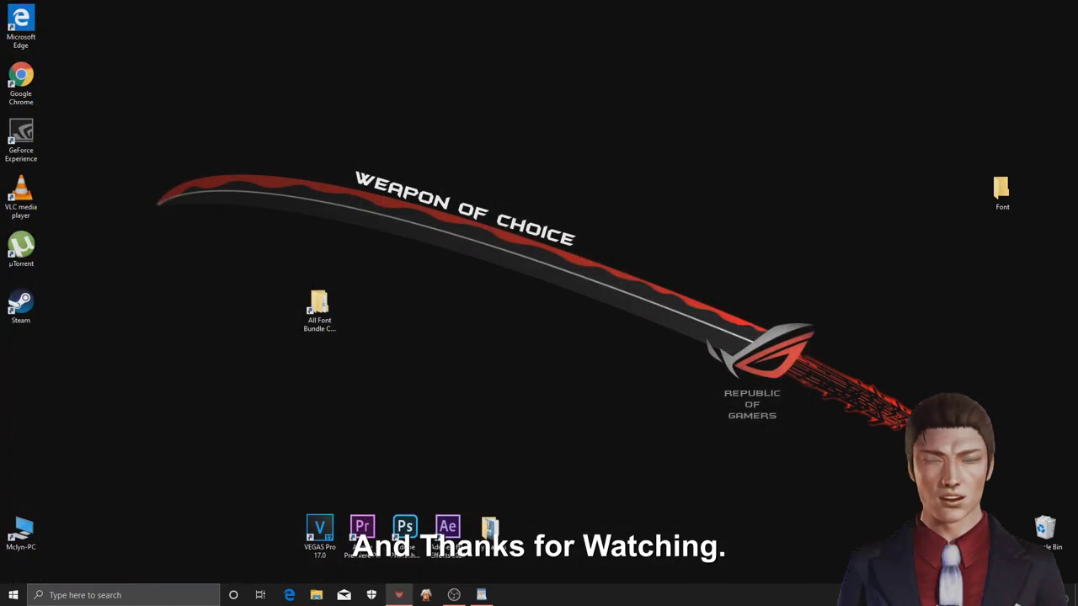